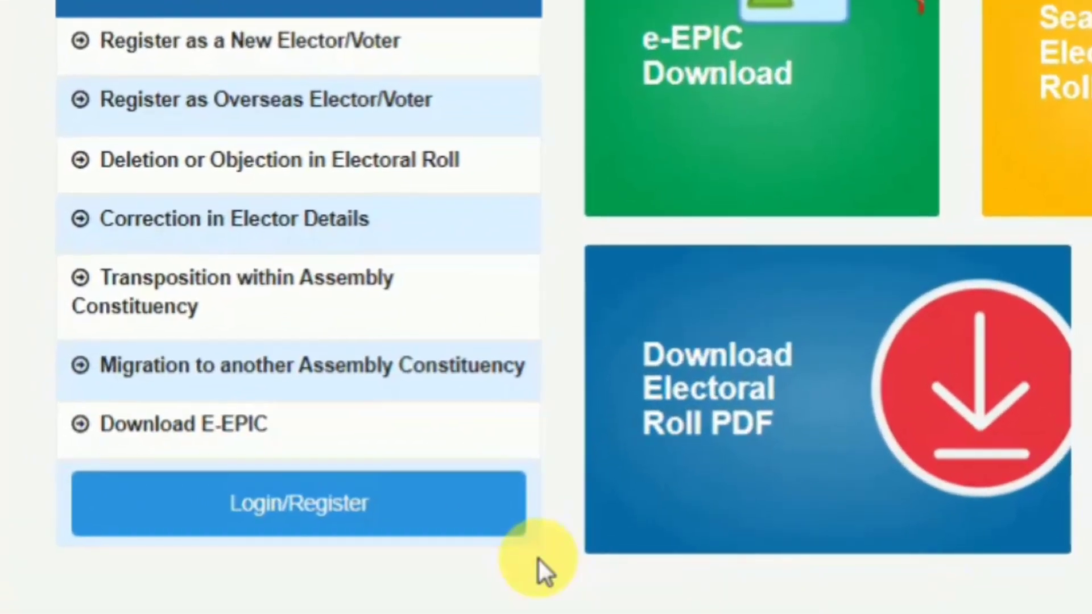
Step: Open the portal's login page and enter the mobile number as the username
click(336, 501)
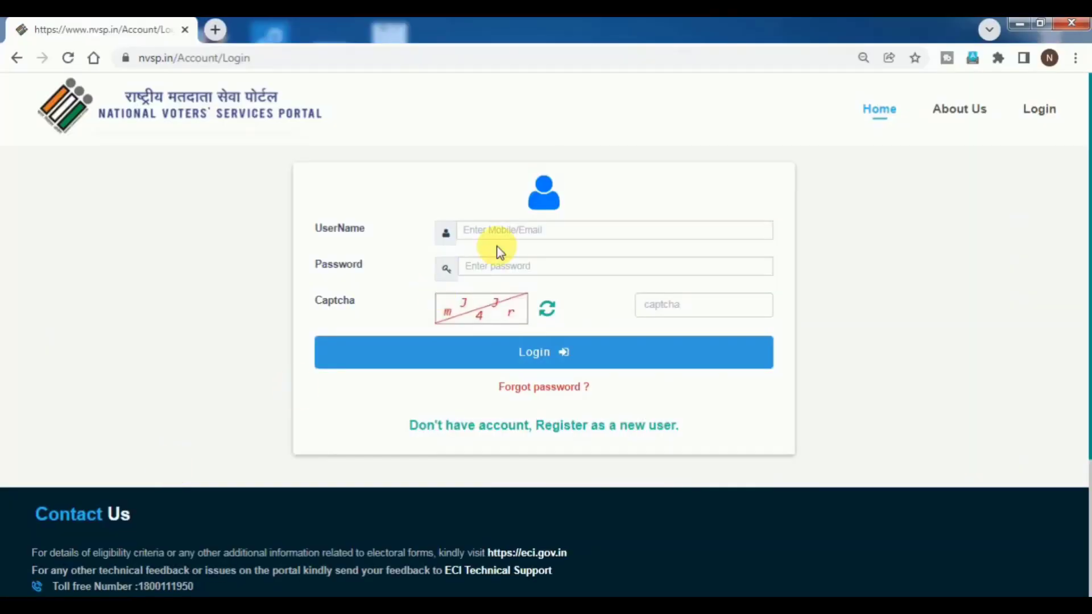
click(1035, 38)
text(957)
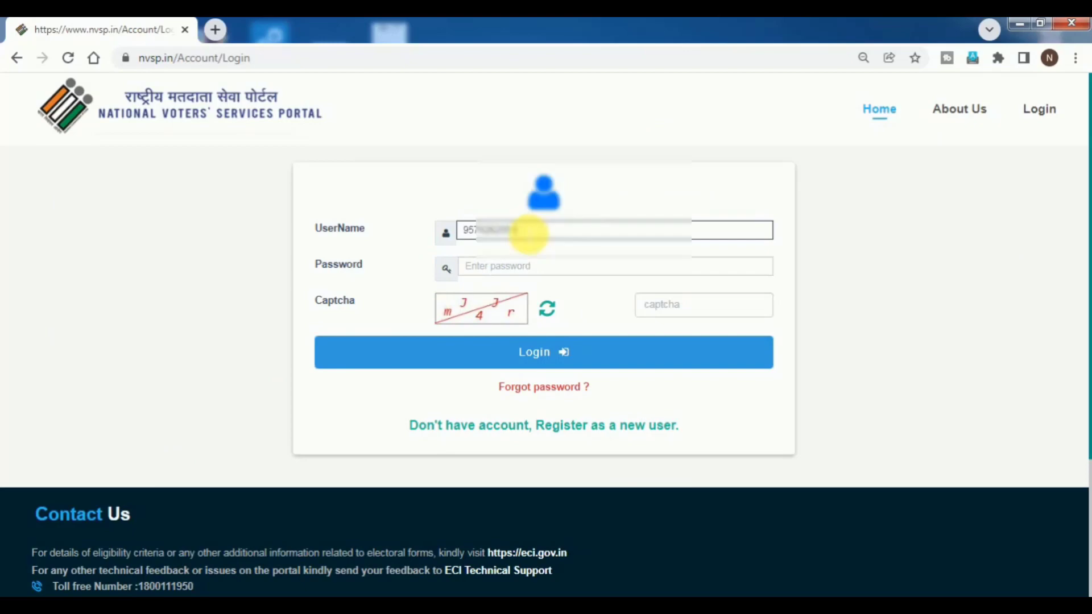
click(517, 267)
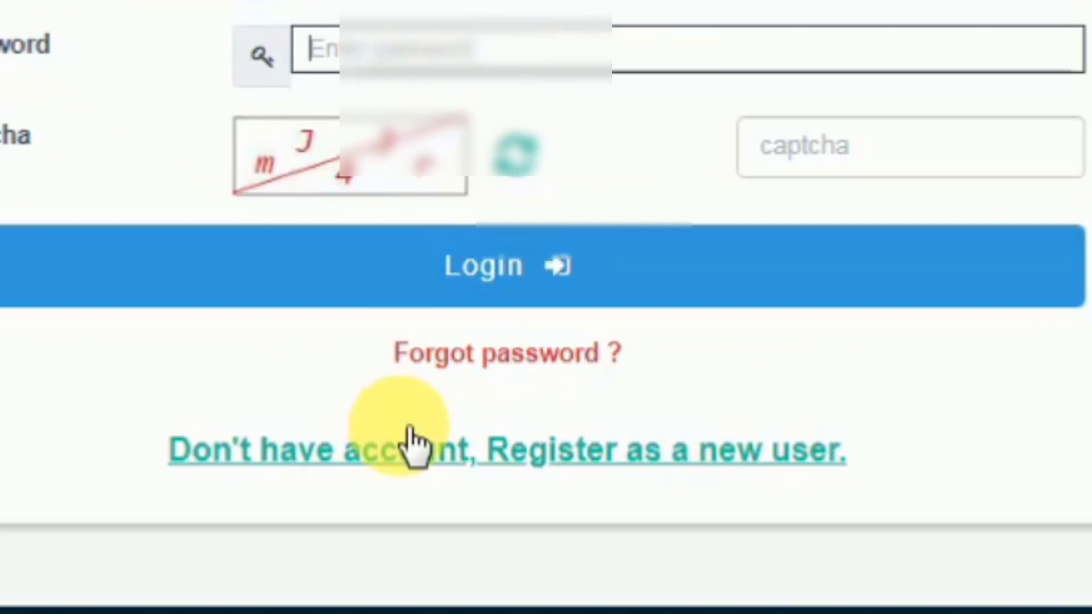
Step: Open the new-user registration form and verify the mobile number with the OTP
click(450, 456)
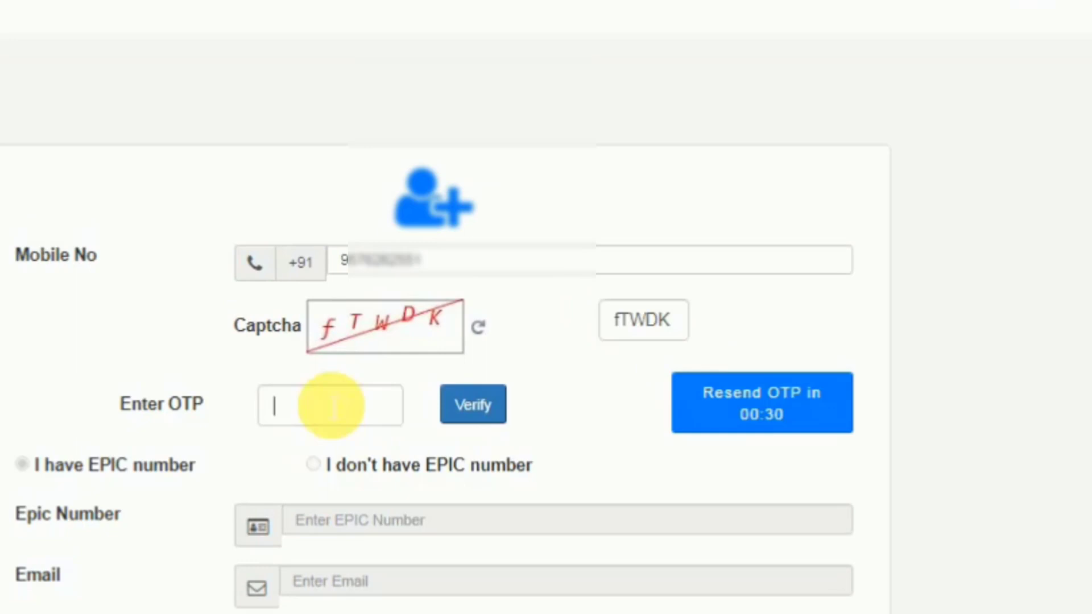
click(335, 406)
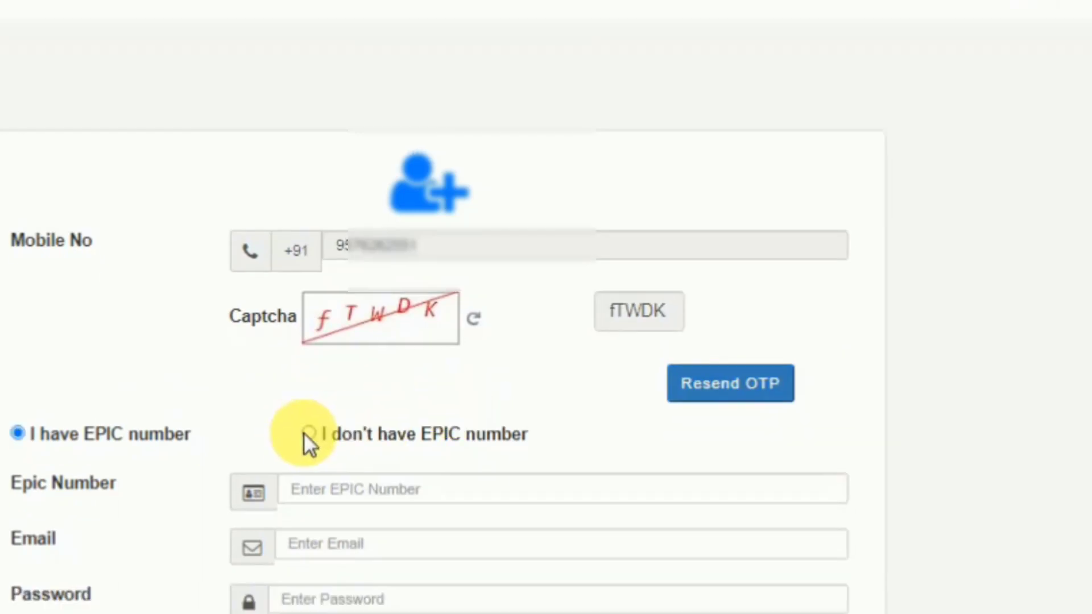
Step: Register without an EPIC number using the applicant's name, email and account password, and decline to save the password in the browser
click(309, 432)
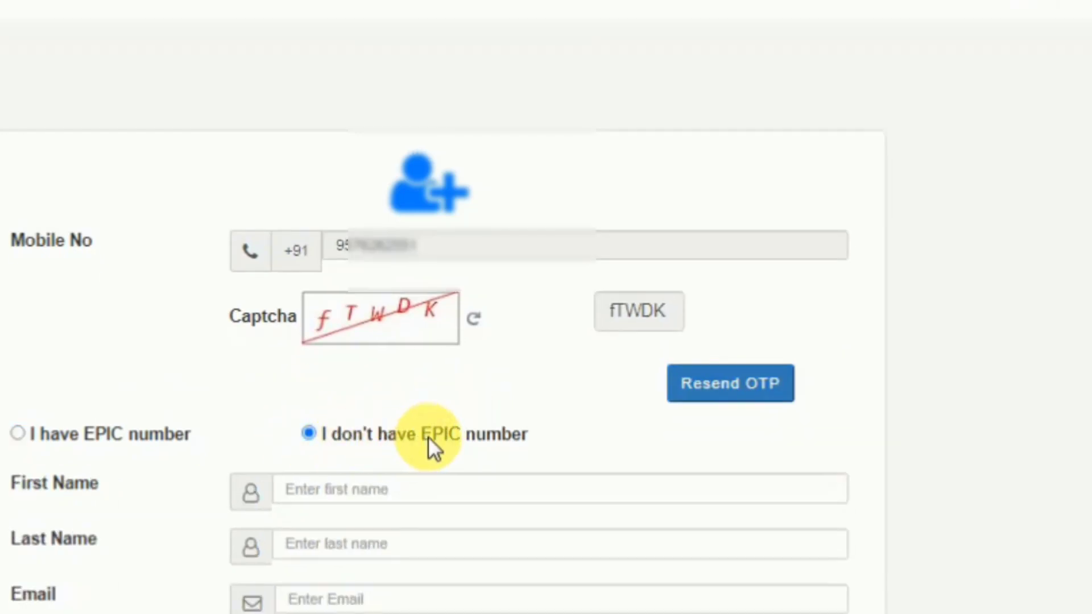
scroll(424, 444, down, 3)
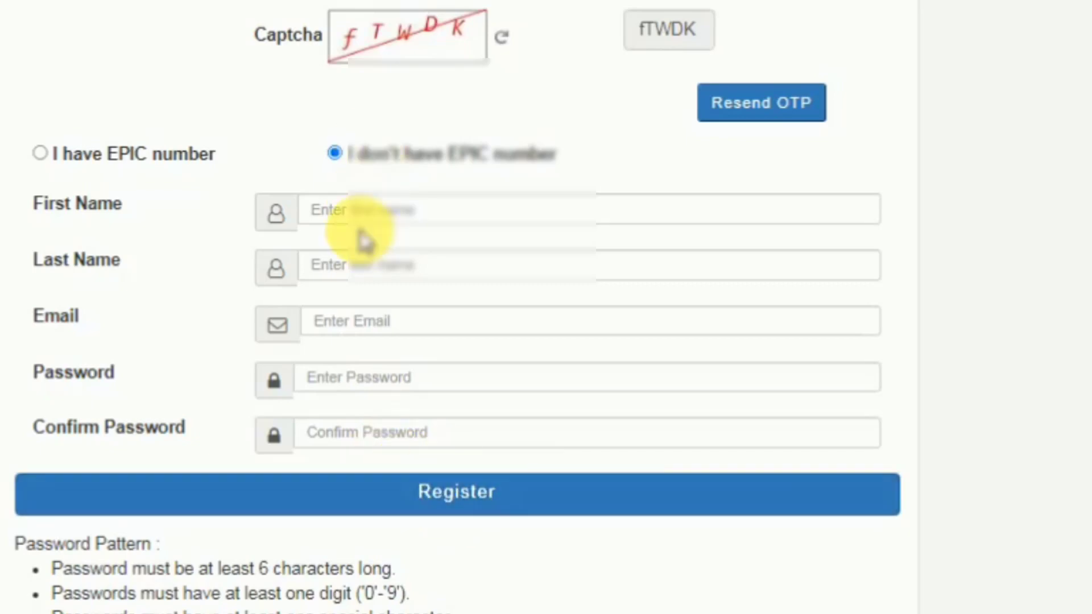
click(368, 213)
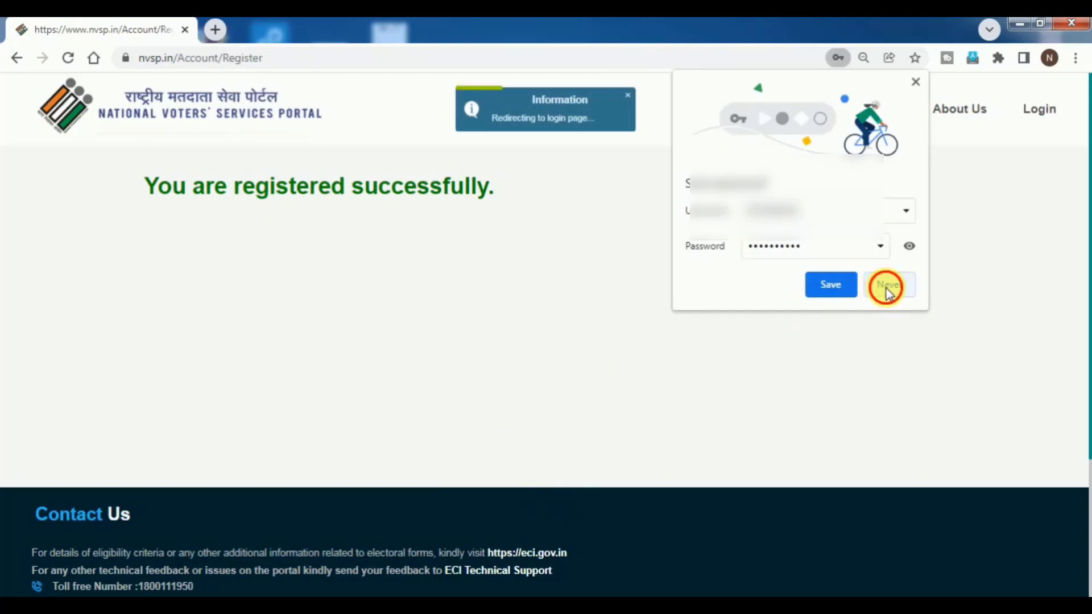
click(885, 286)
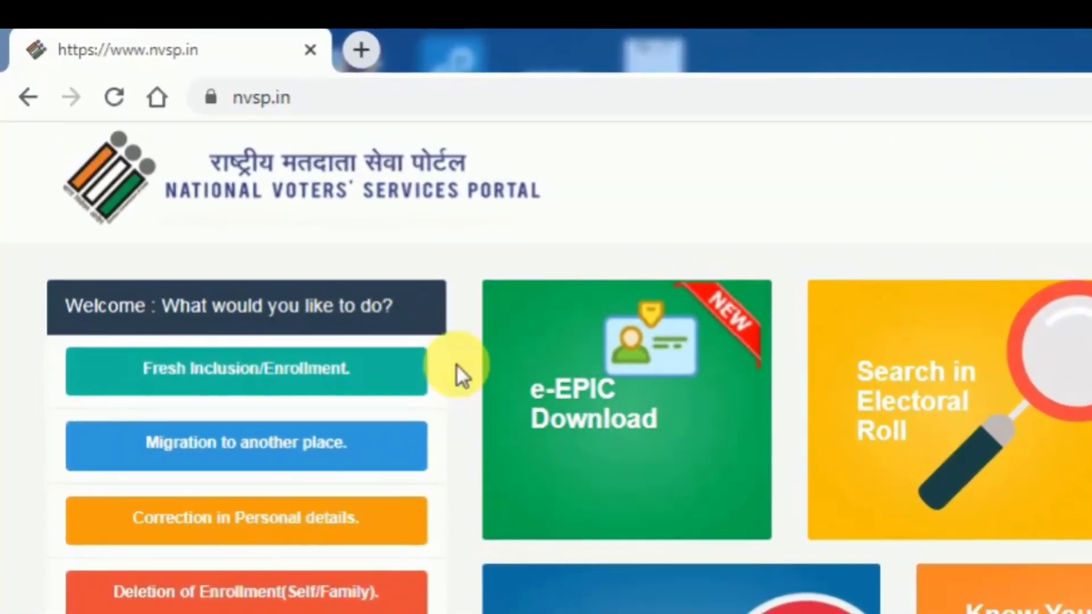
Step: Start a Fresh Inclusion/Enrollment application for a resident of India, with Bihar as the state
click(245, 370)
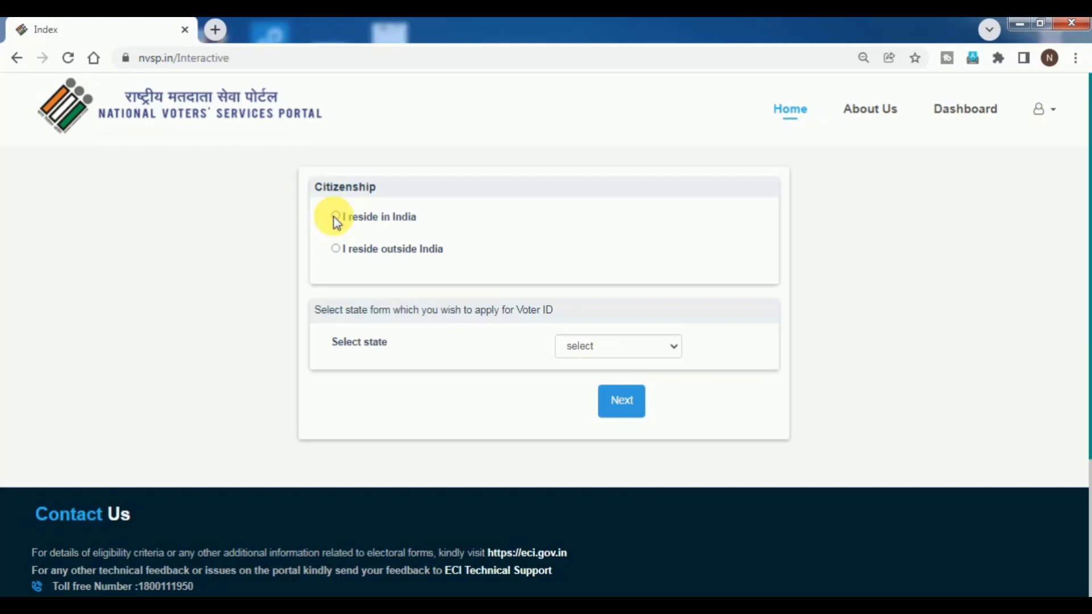
click(336, 216)
click(628, 347)
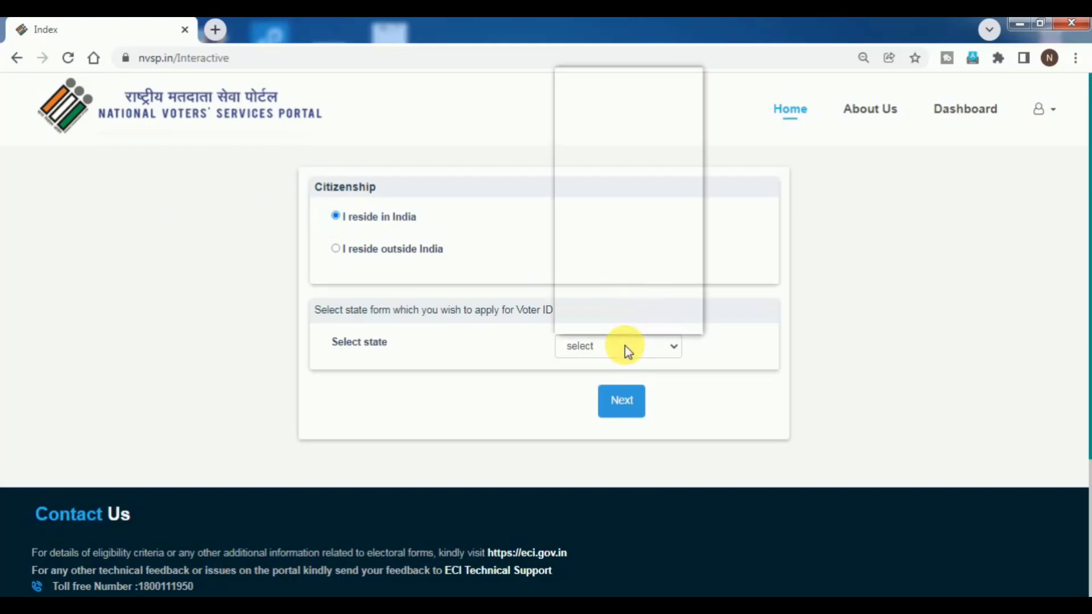
scroll(631, 318, down, 1)
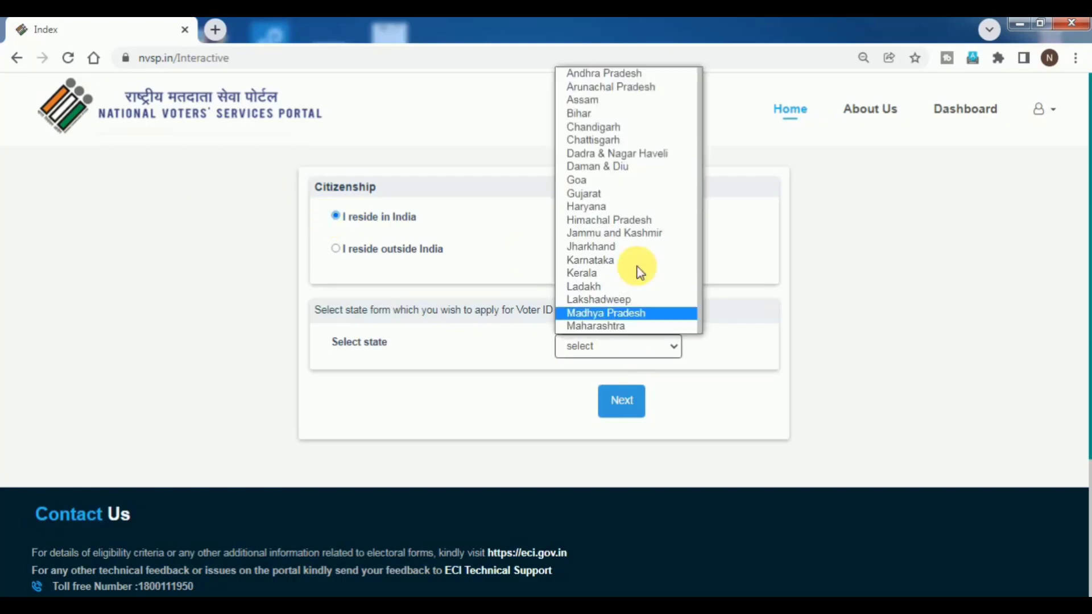
click(610, 116)
click(617, 401)
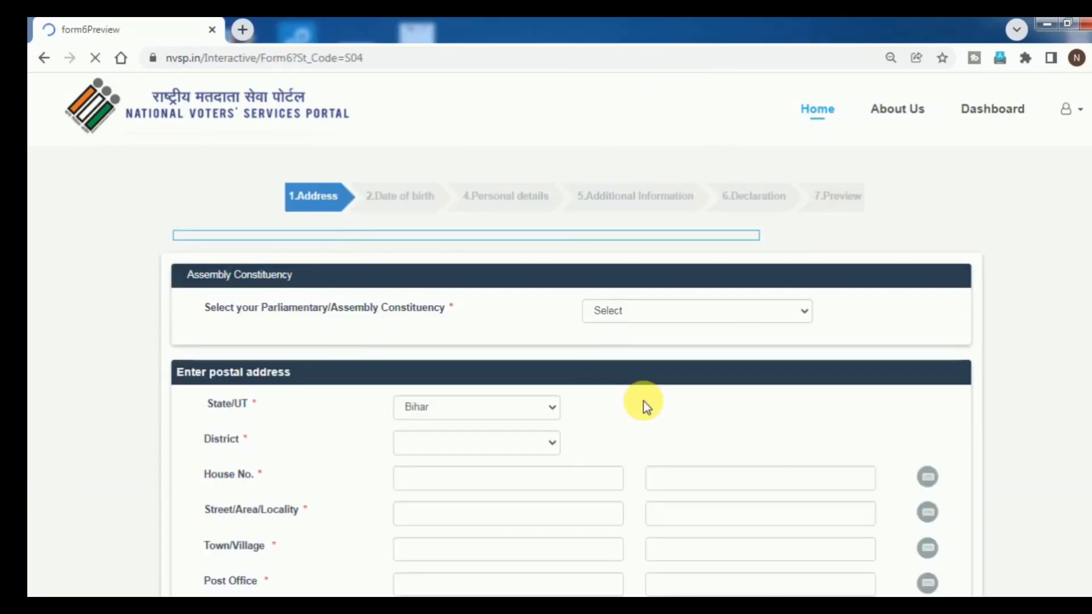
Step: Set the Parliamentary/Assembly Constituency to Baniapur
scroll(646, 405, down, 1)
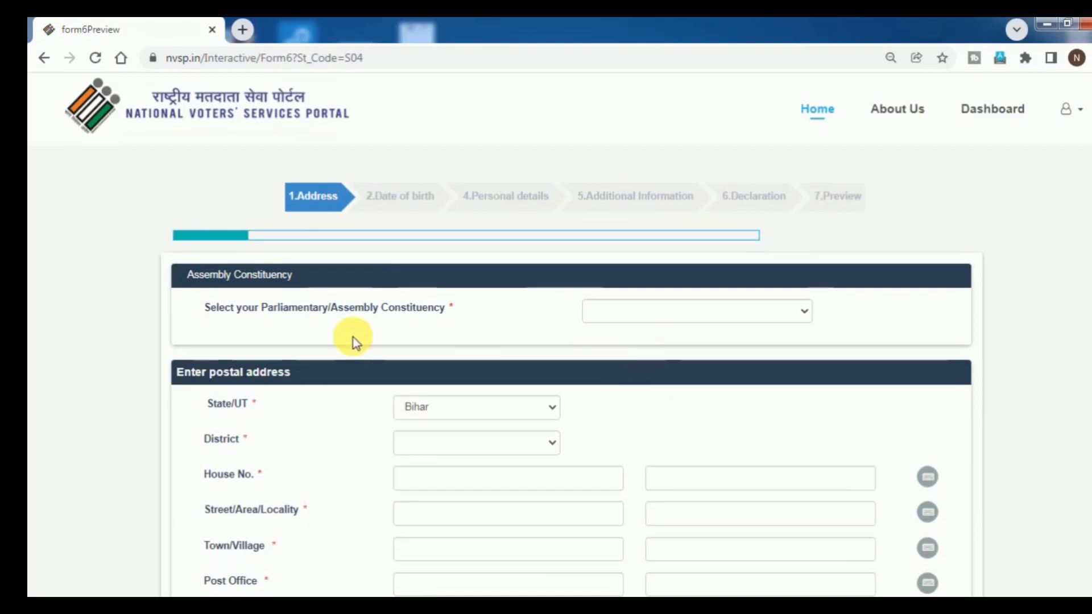
click(623, 315)
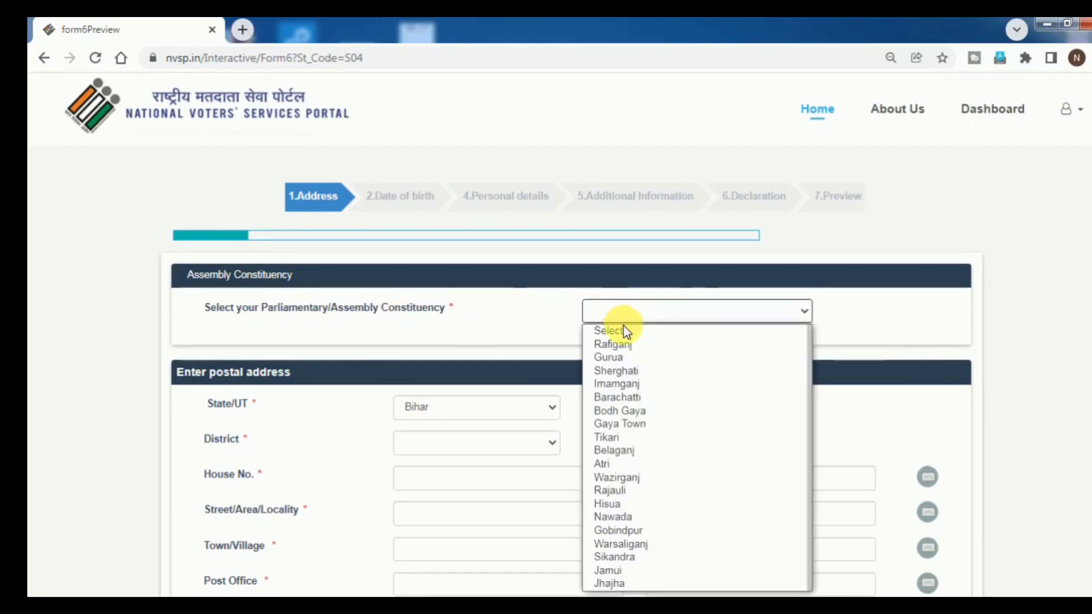
scroll(668, 453, down, 3)
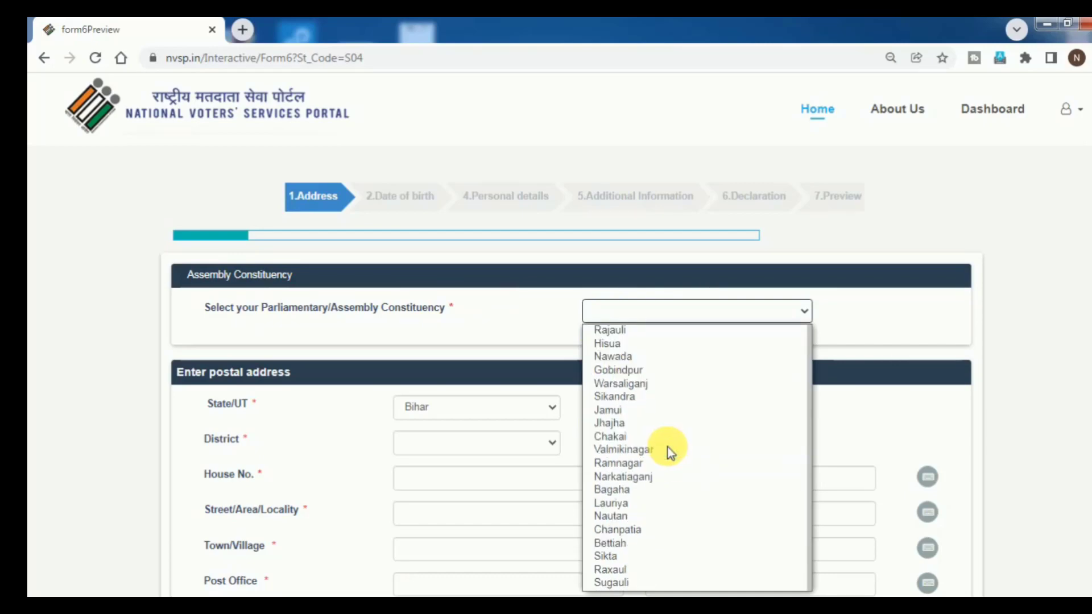
click(664, 455)
Step: Set the district in the postal address to SARAN
scroll(638, 325, down, 3)
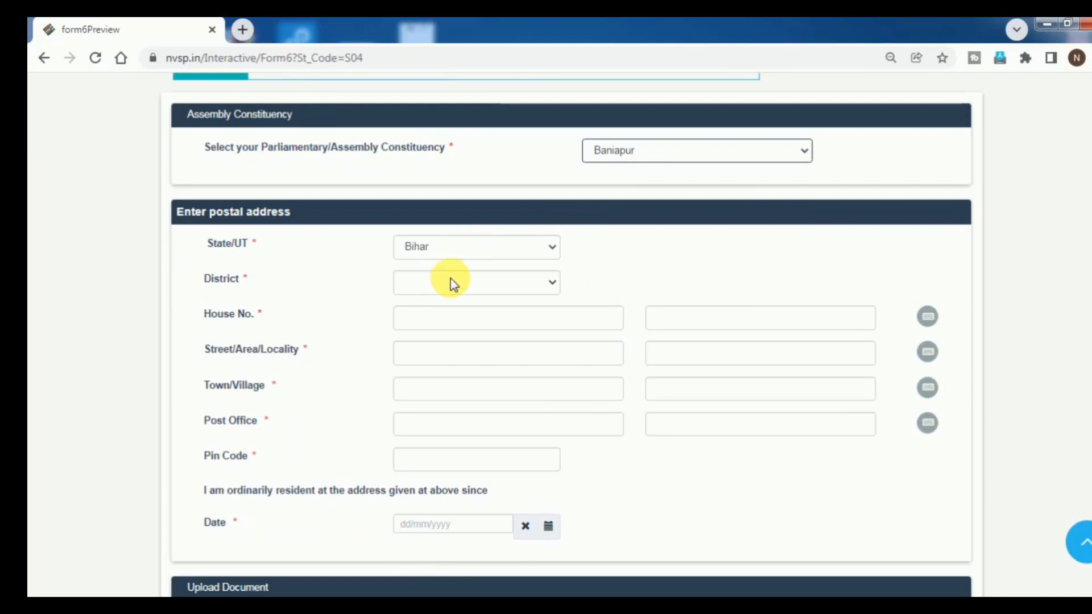
click(475, 284)
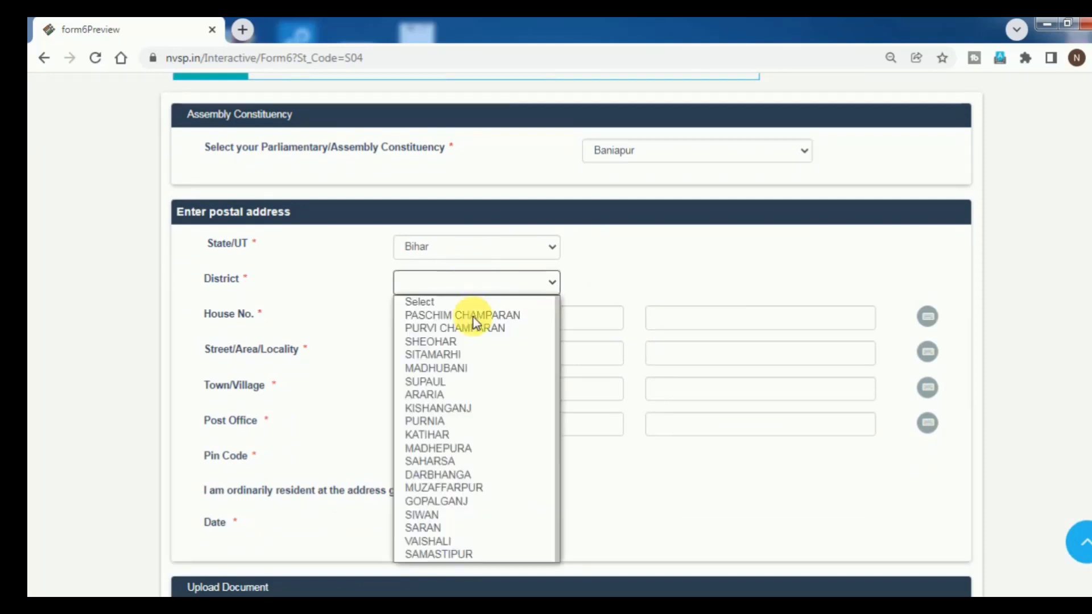
scroll(471, 442, down, 6)
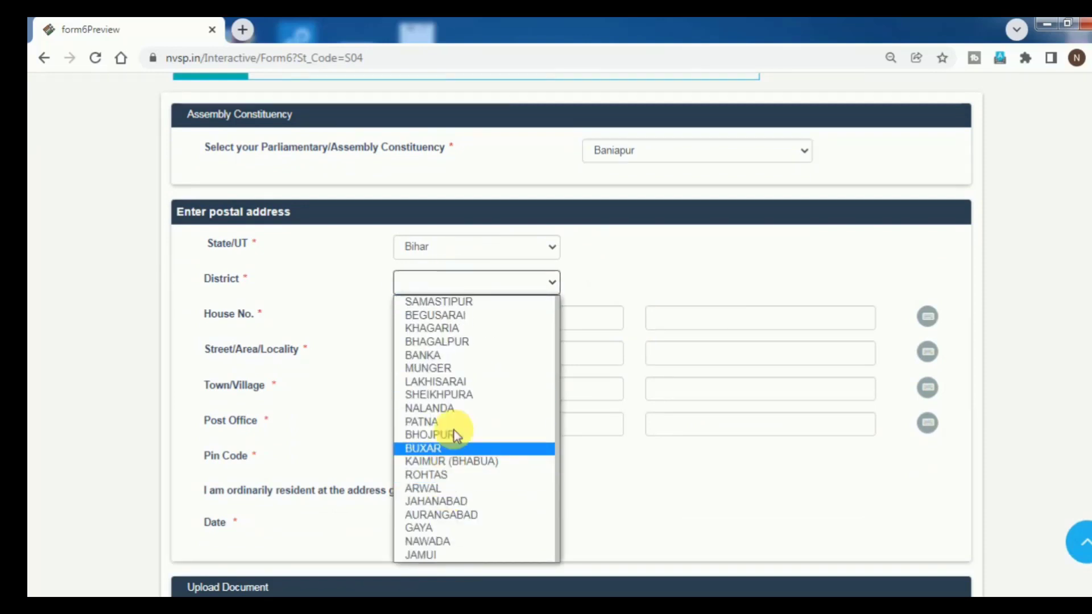
scroll(454, 428, up, 6)
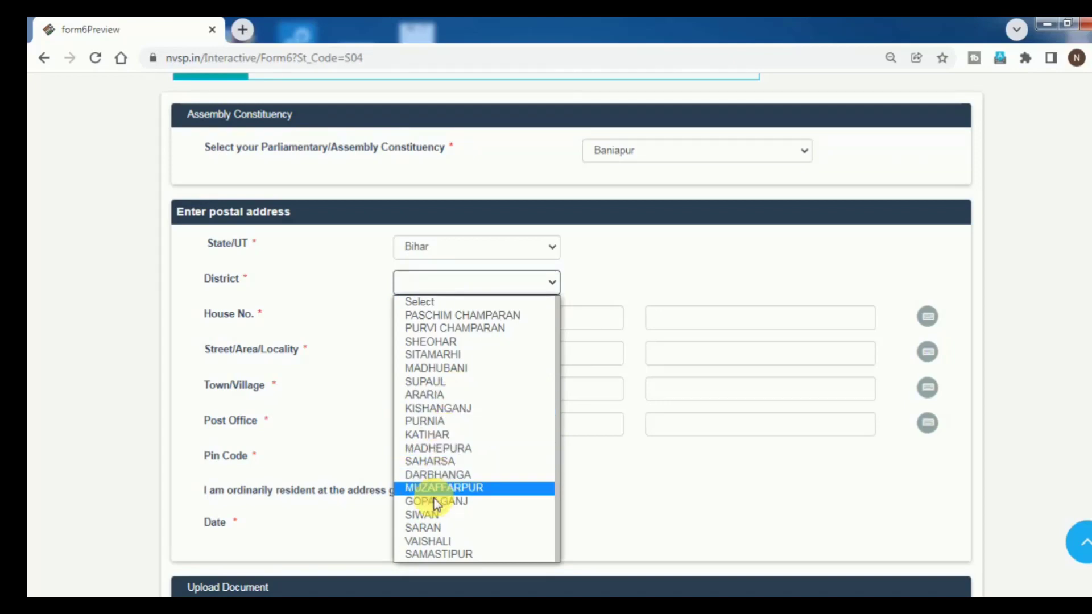
click(432, 527)
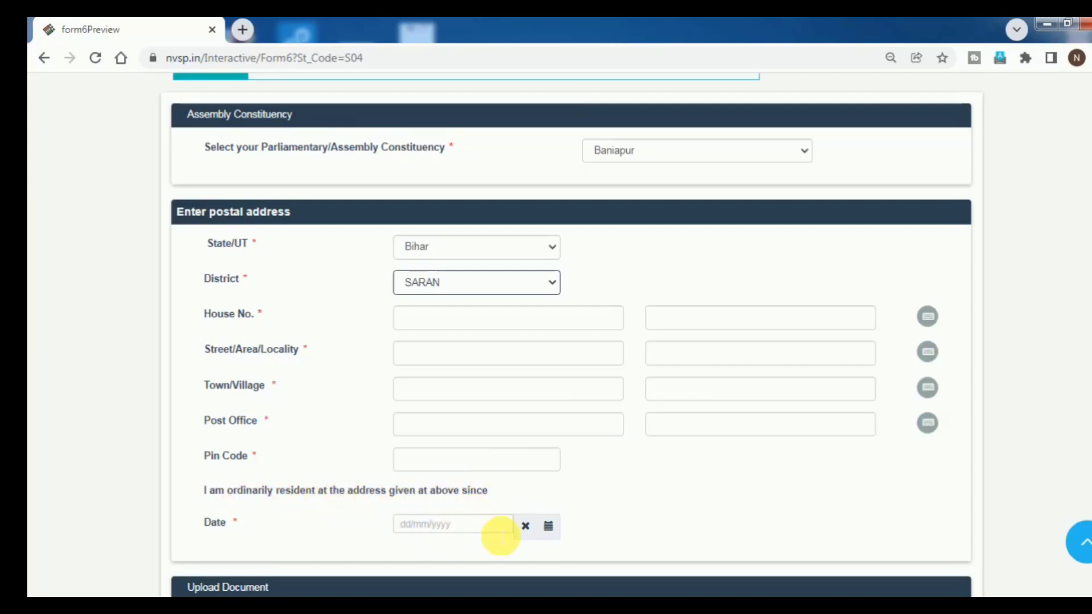
Step: Set the address proof's document type to the passbook of at least one year old account
scroll(501, 537, down, 2)
scroll(449, 376, down, 1)
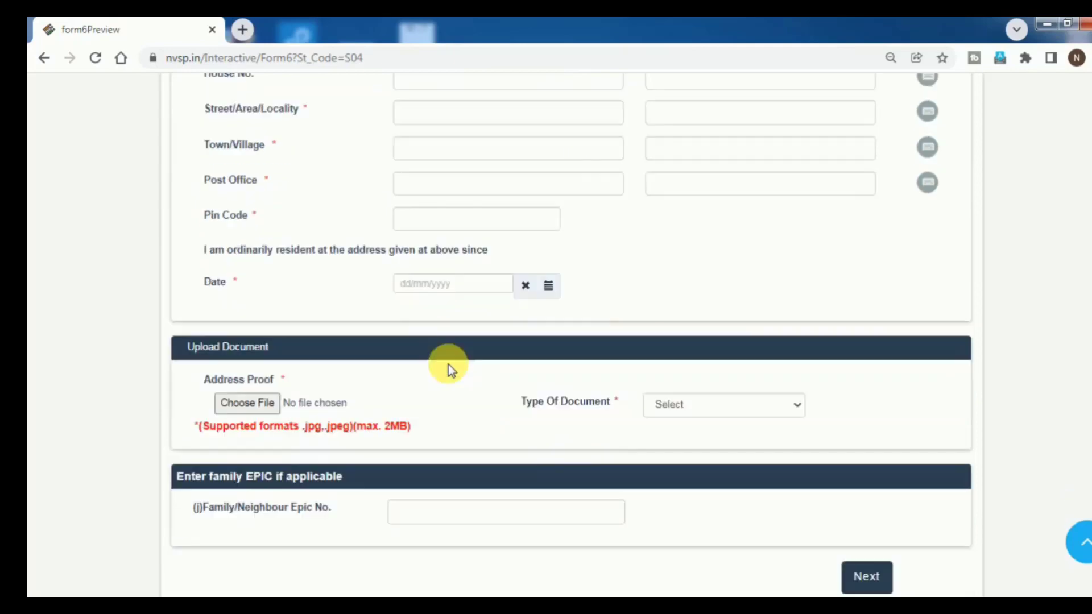
scroll(432, 307, down, 1)
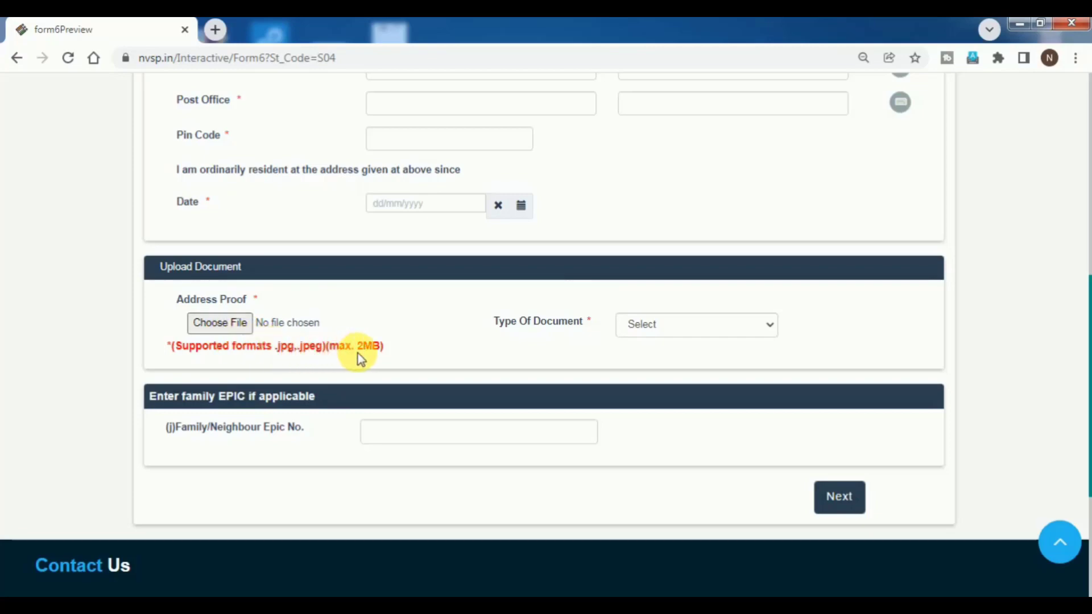
click(674, 329)
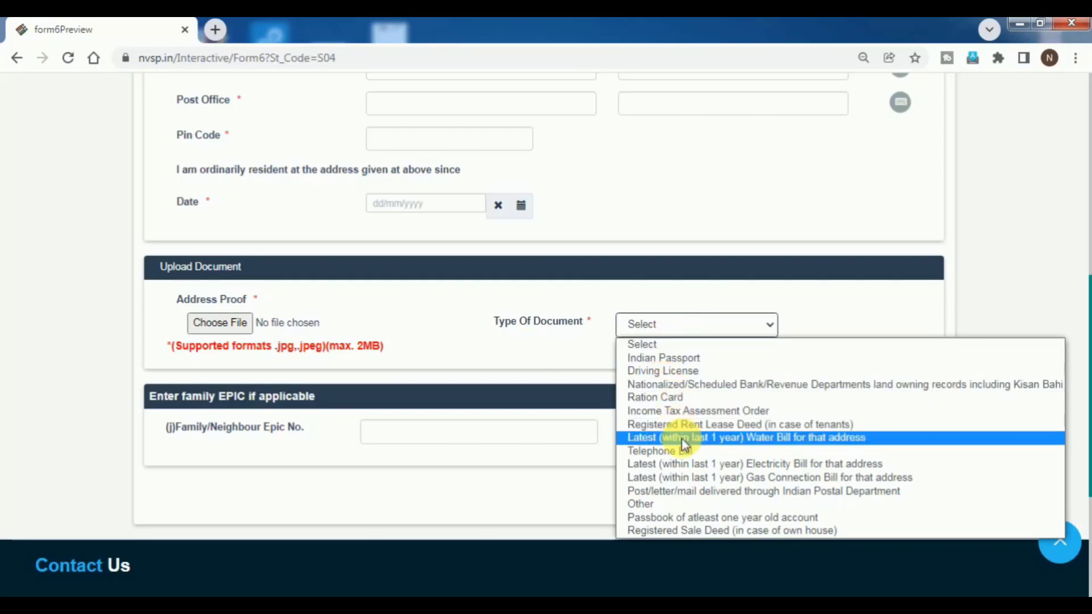
click(685, 517)
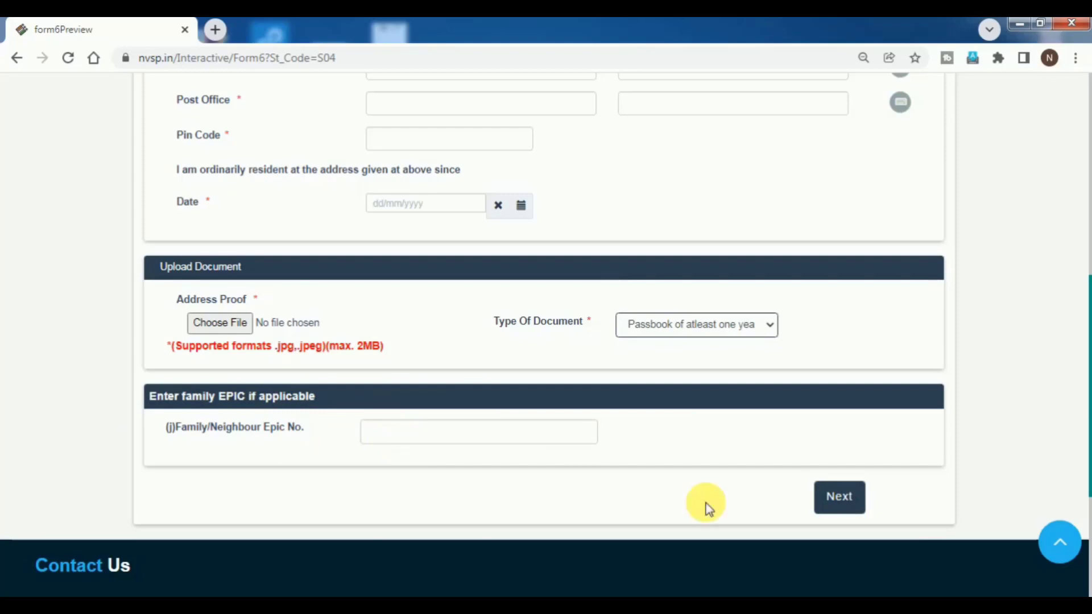
Step: Fill in the postal address's house number, street, town and post office in English and Hindi
scroll(630, 433, up, 8)
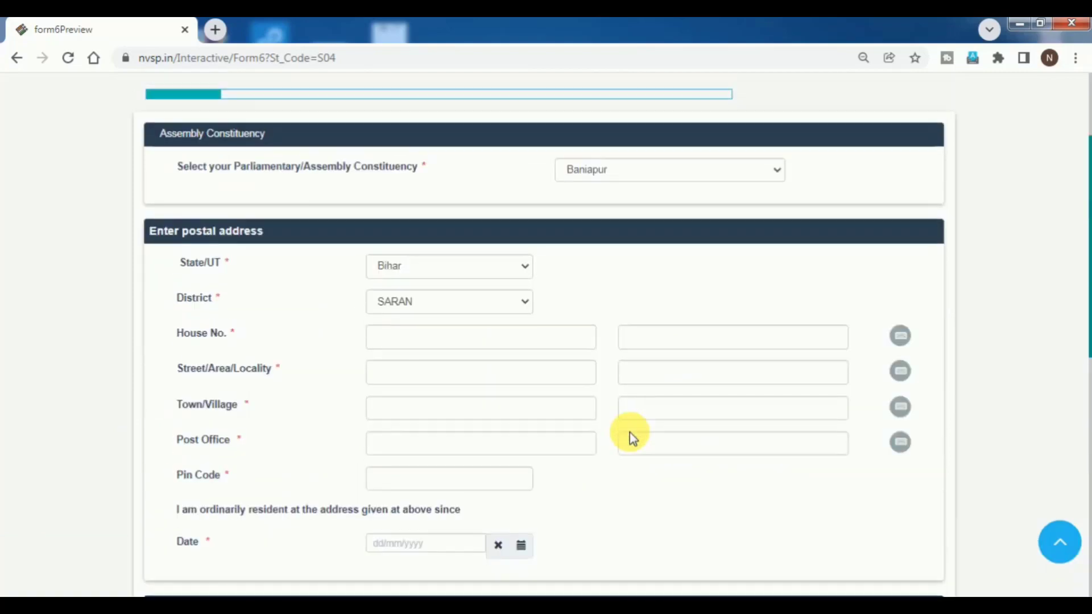
scroll(568, 404, down, 2)
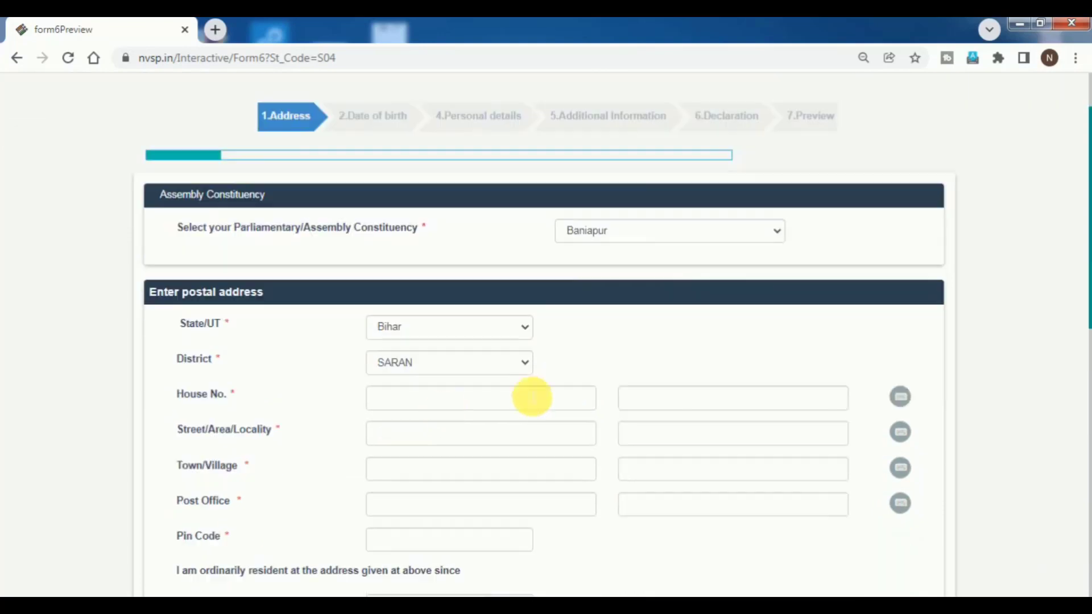
click(427, 398)
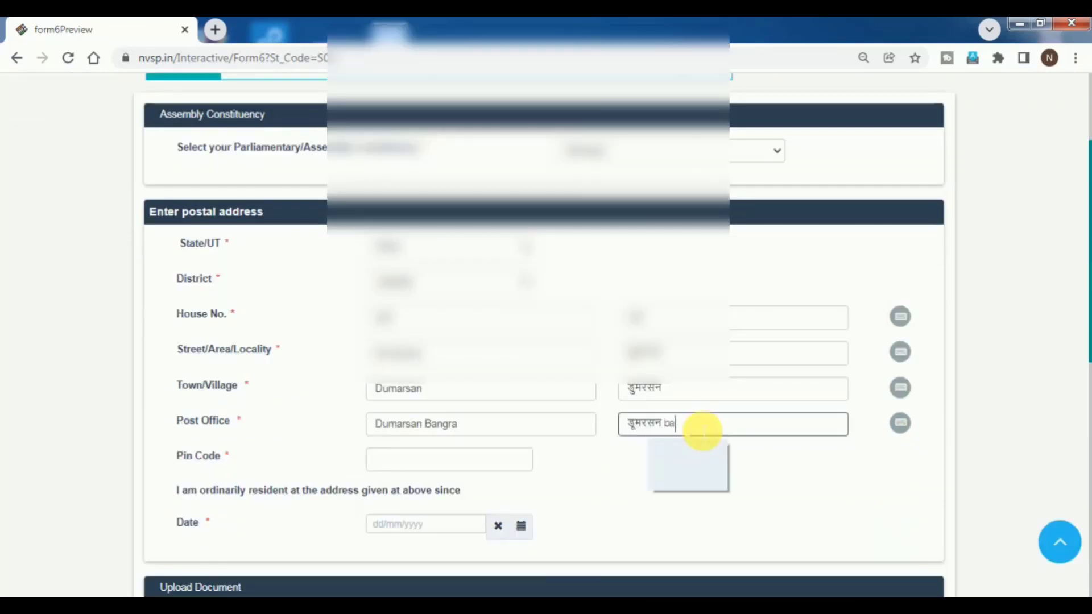
text(ngra)
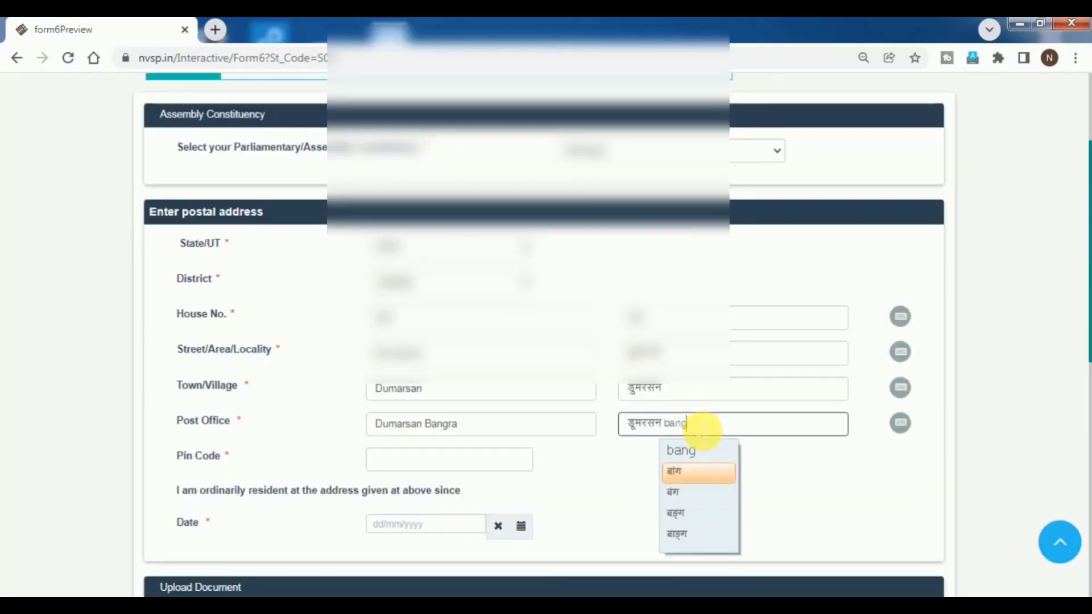
click(686, 470)
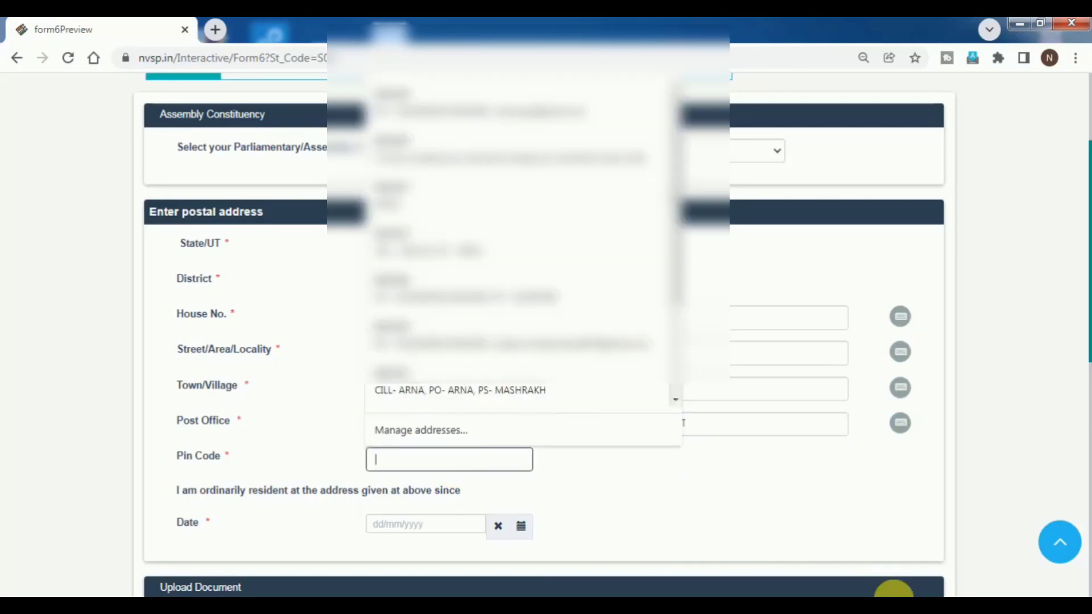
Step: Submit the address section and proceed to the date of birth section
scroll(895, 591, down, 6)
click(834, 411)
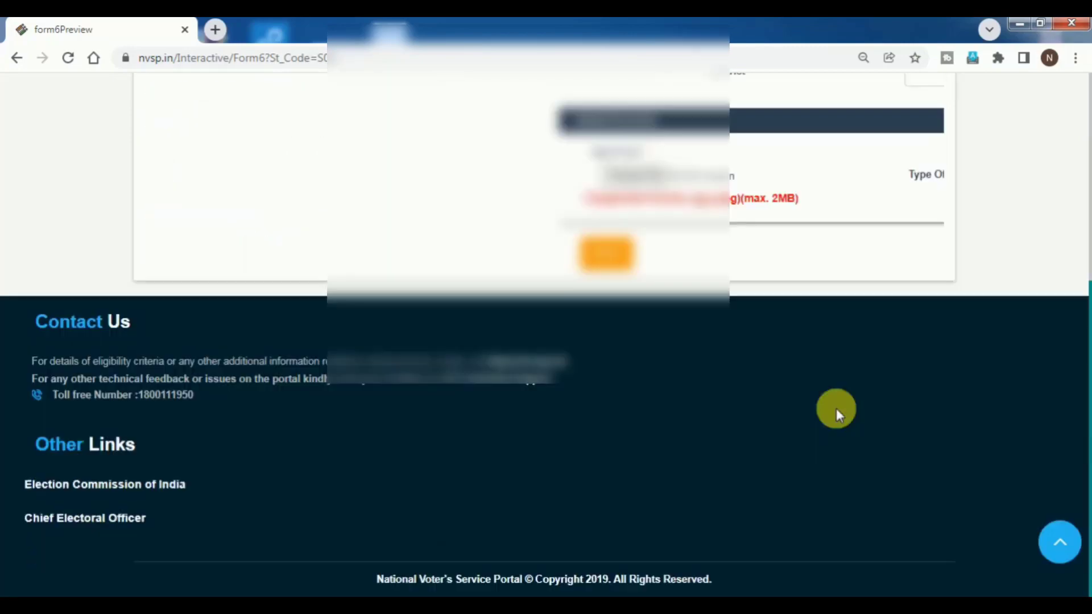
scroll(679, 416, up, 4)
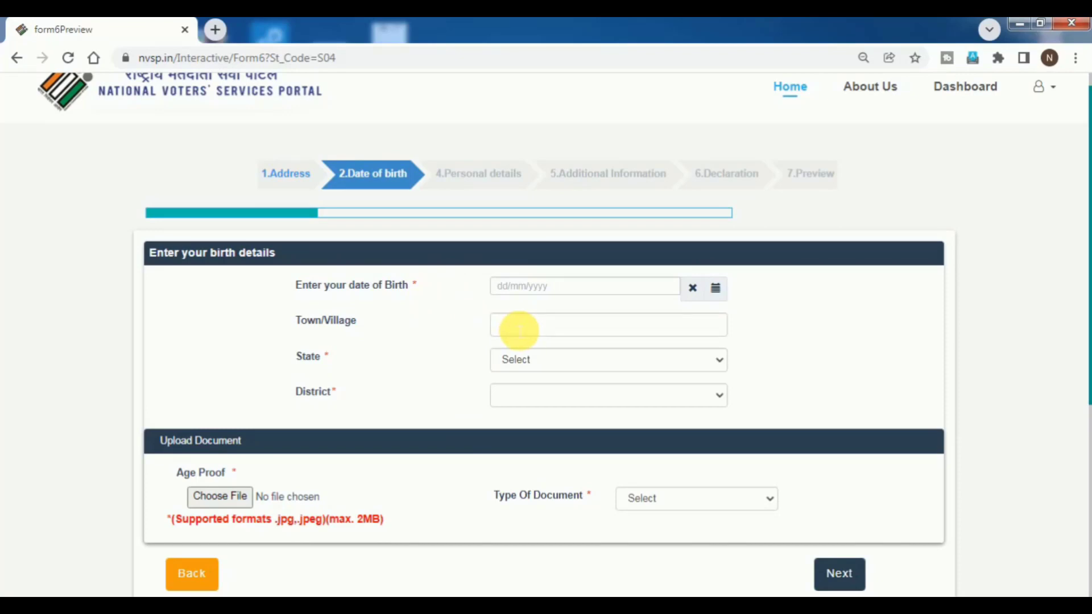
Step: Set the place of birth to the state Bihar and the district SARAN
click(520, 361)
scroll(524, 177, down, 1)
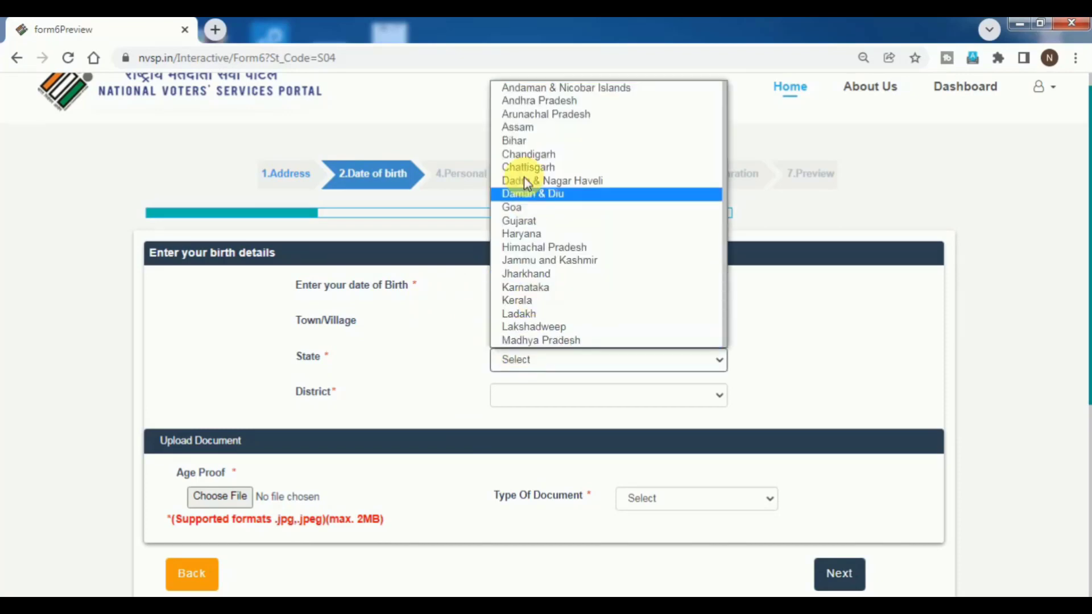
click(524, 142)
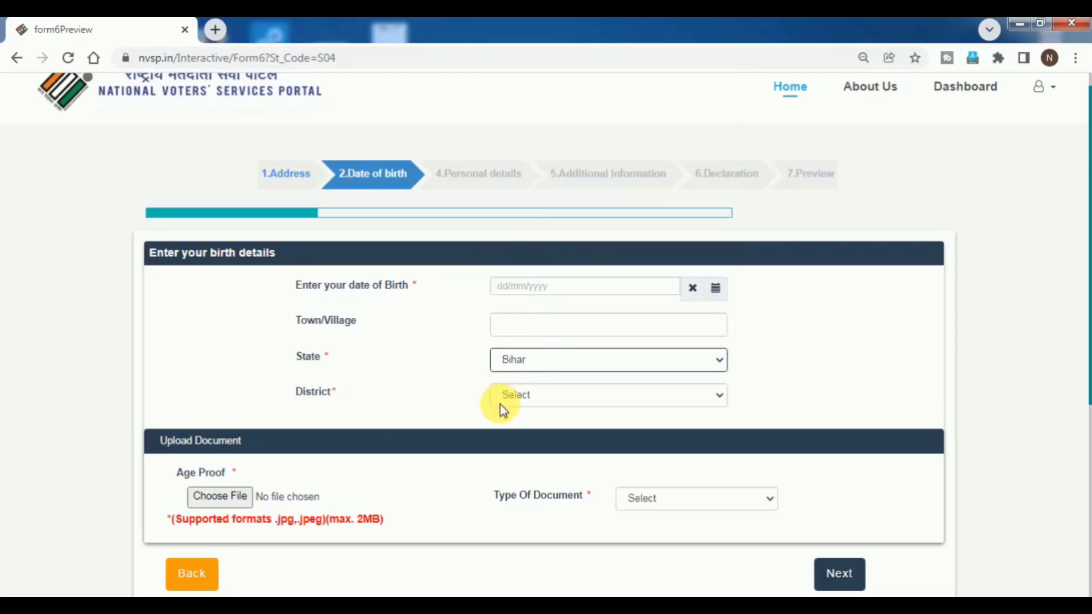
click(531, 393)
scroll(594, 293, down, 2)
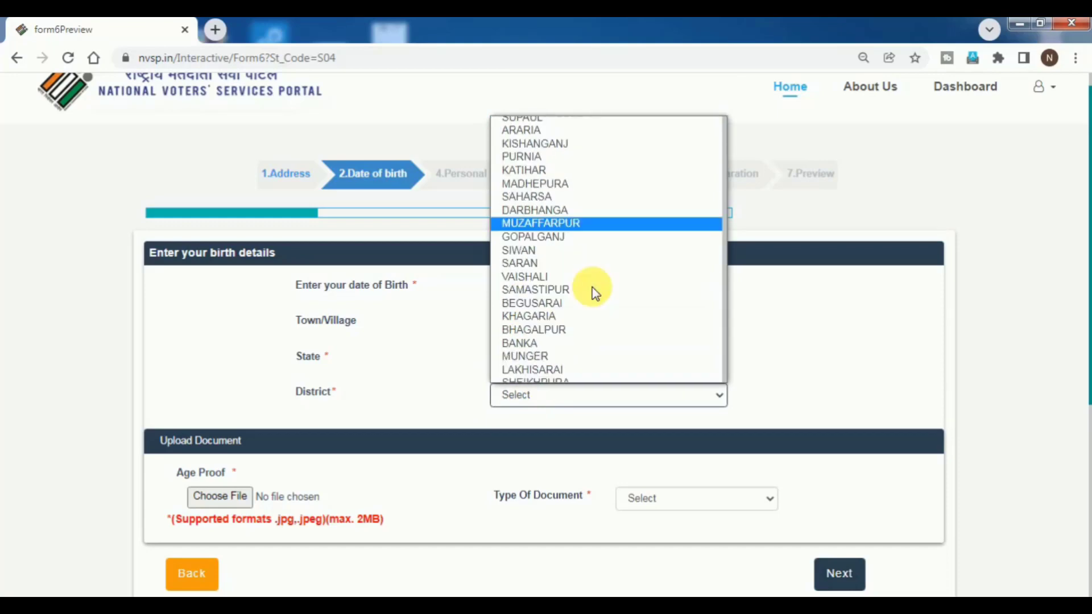
scroll(594, 293, down, 3)
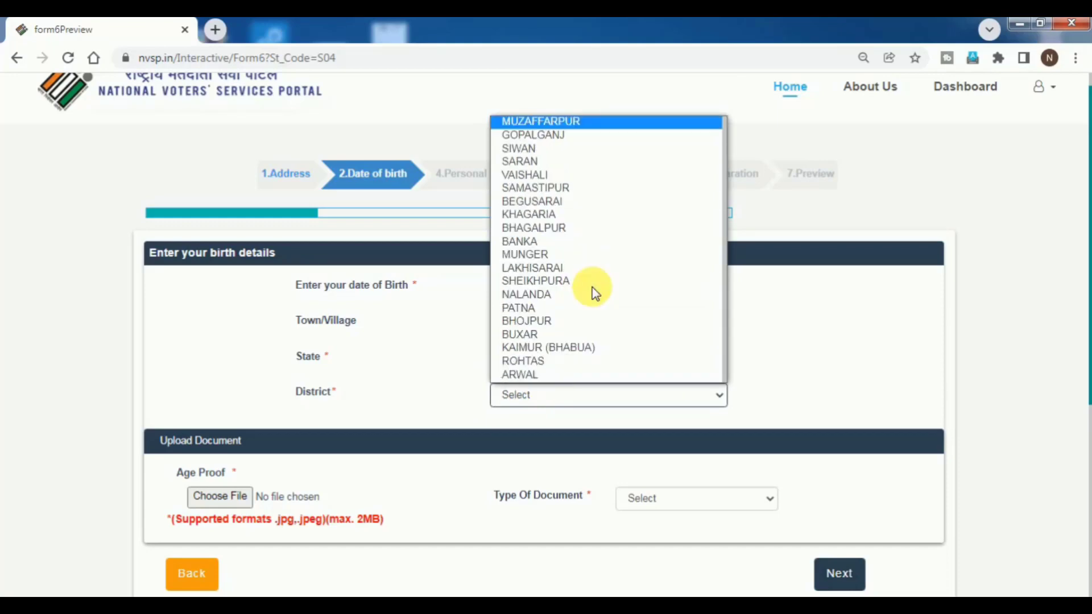
click(520, 162)
Step: Set the age proof's document type to Aadhaar
scroll(431, 381, down, 2)
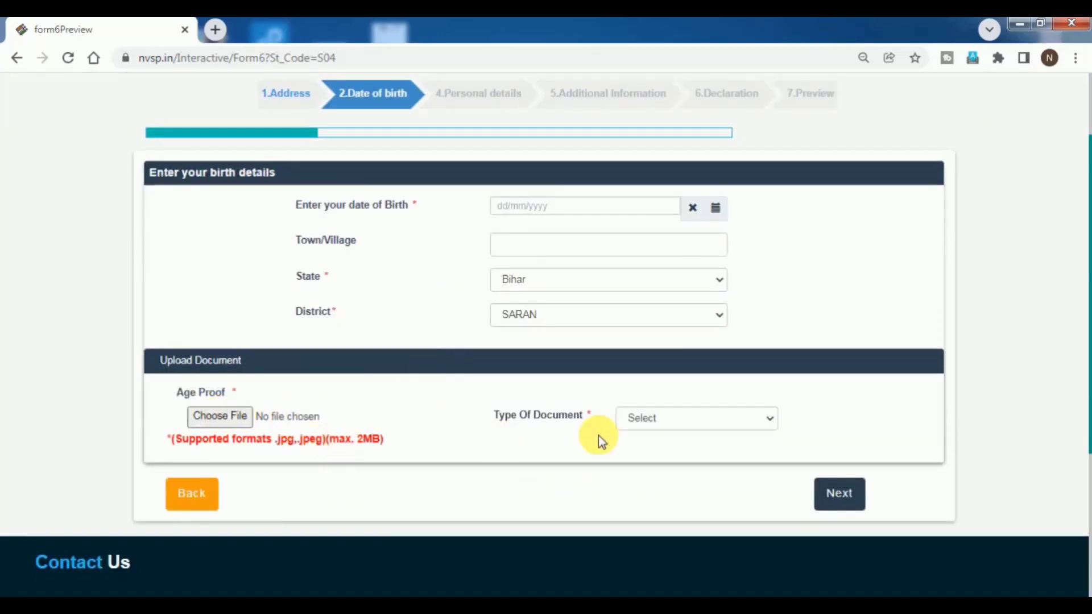
click(678, 416)
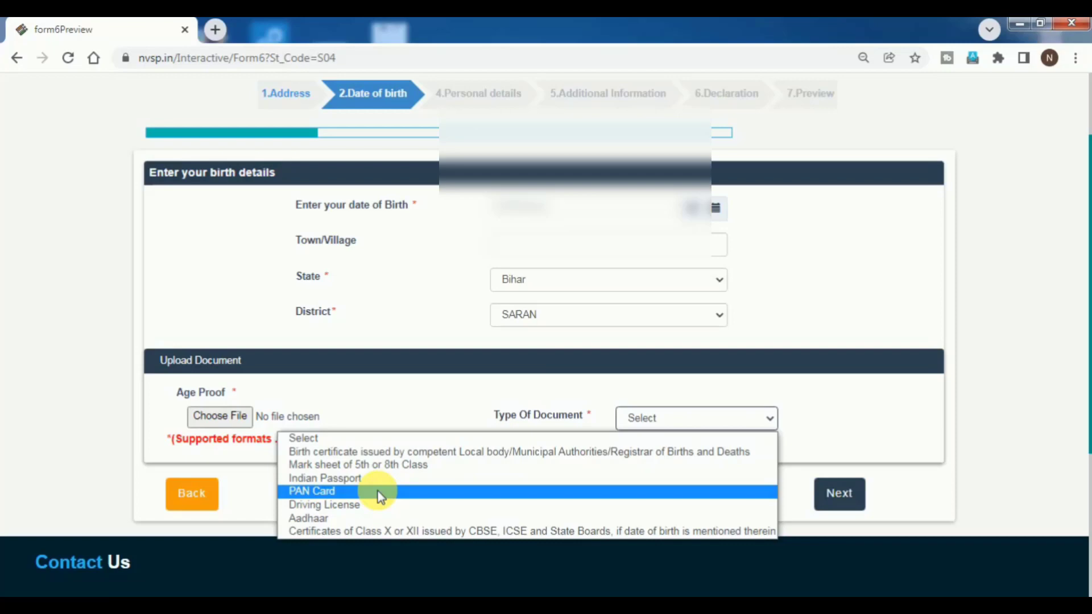
click(330, 518)
Step: Download the Age Declaration Form and print it from Foxit Reader on the Brother DCP-T310 printer
scroll(346, 412, down, 1)
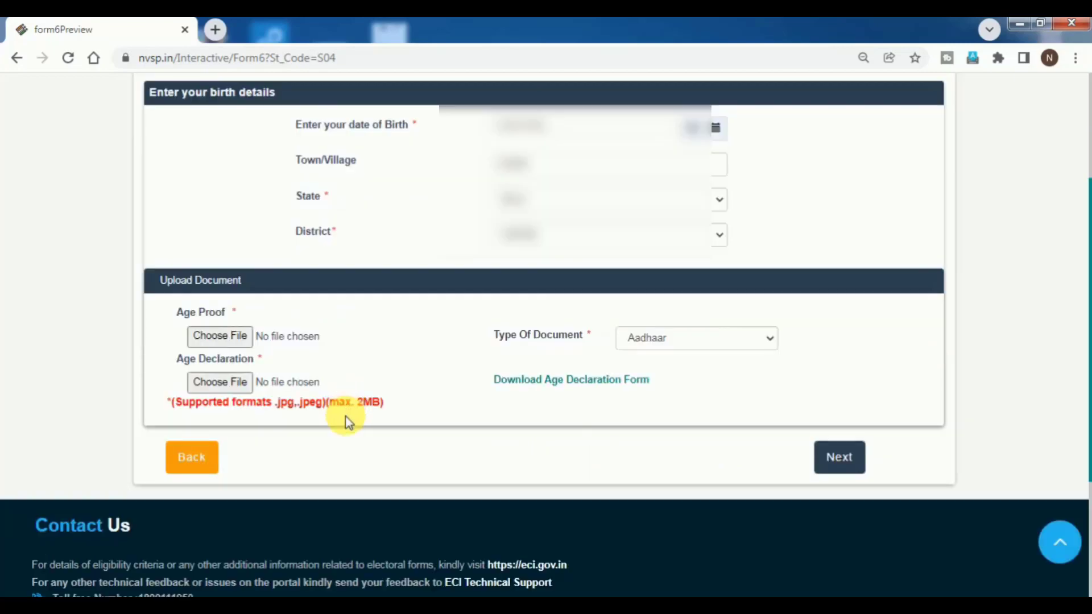
scroll(346, 421, up, 1)
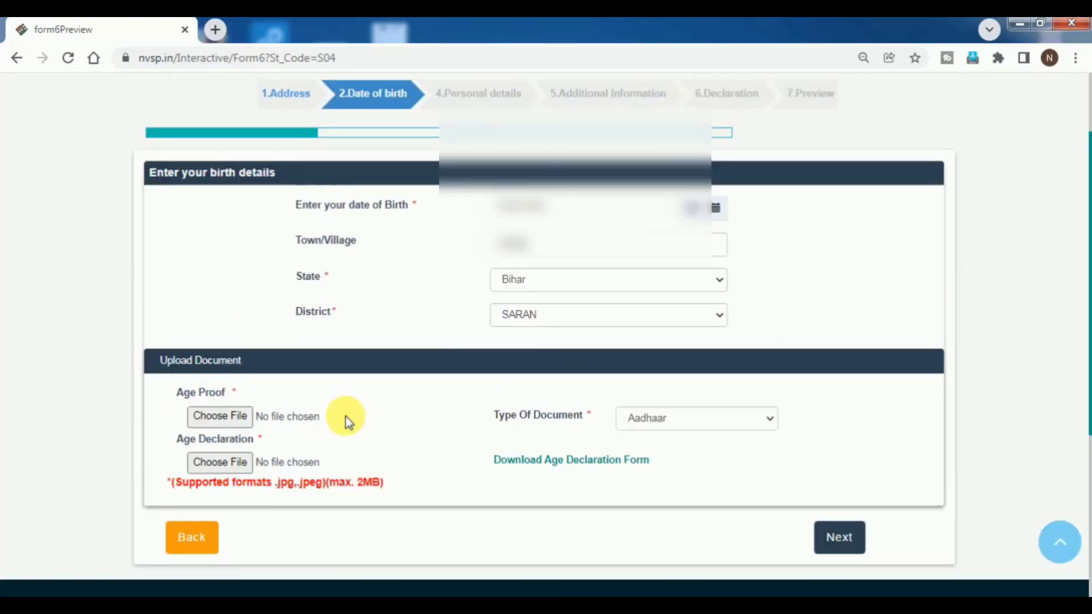
scroll(346, 417, down, 1)
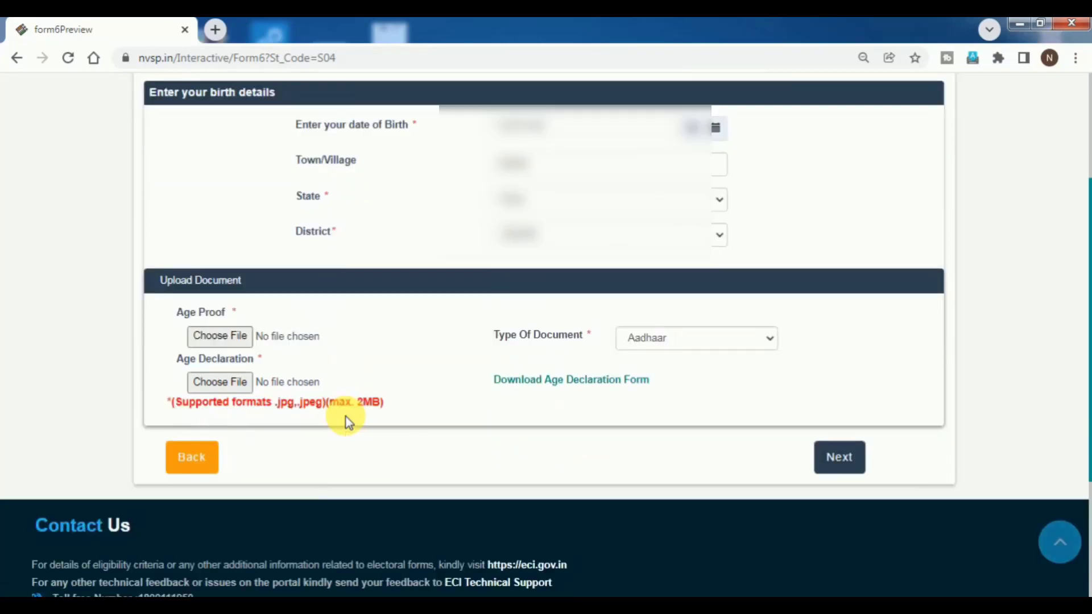
click(576, 387)
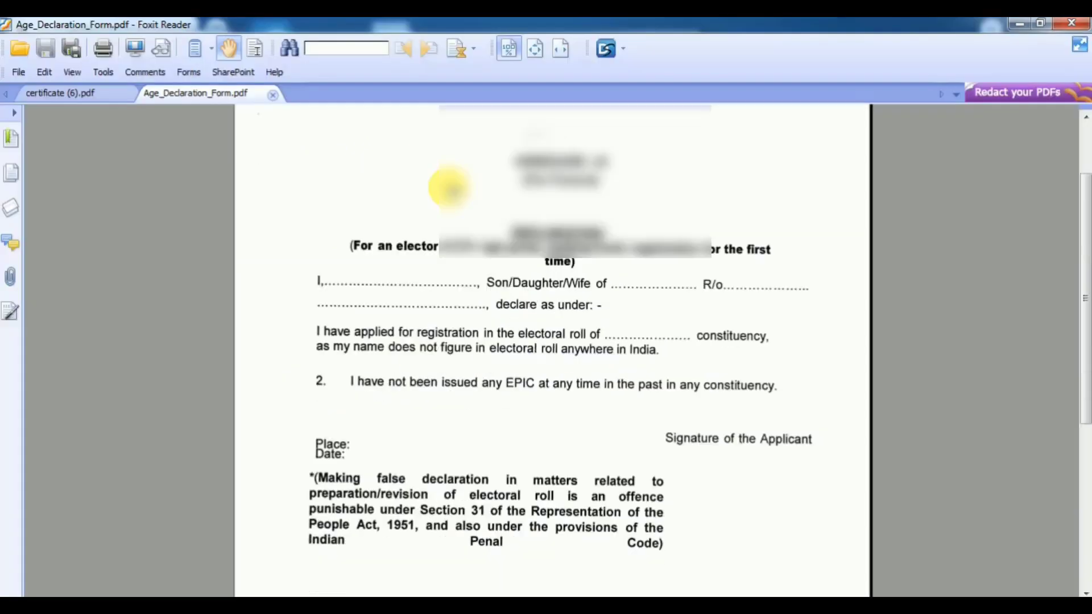
scroll(446, 187, down, 3)
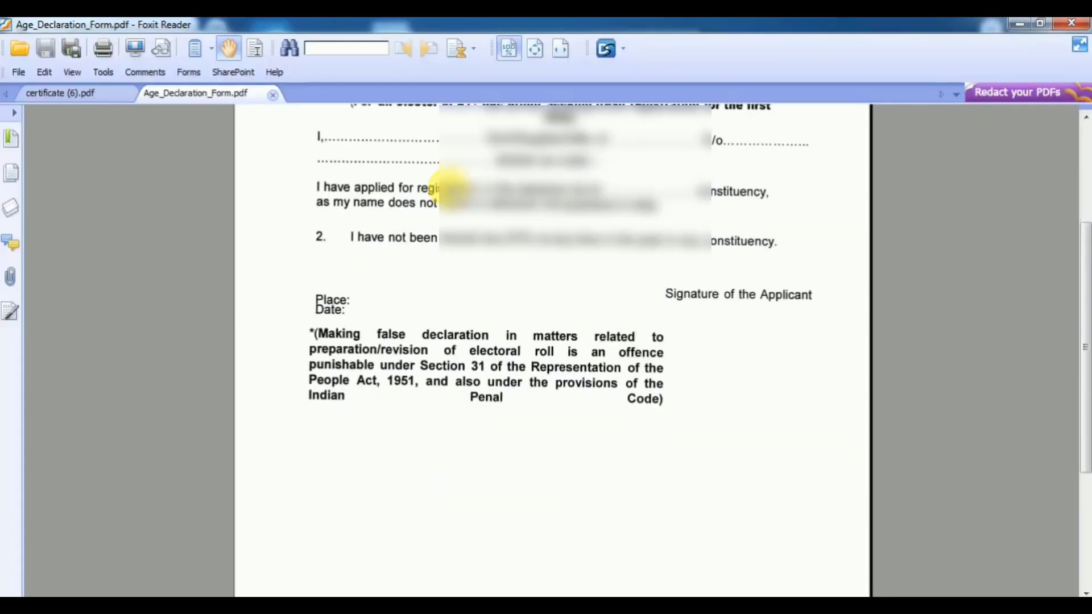
click(100, 56)
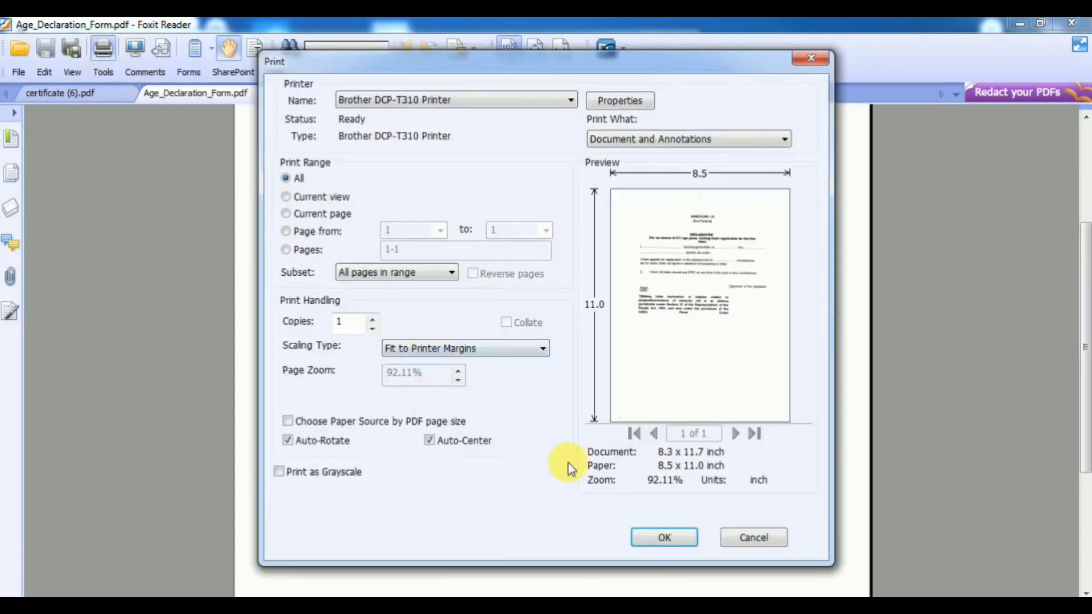
click(666, 538)
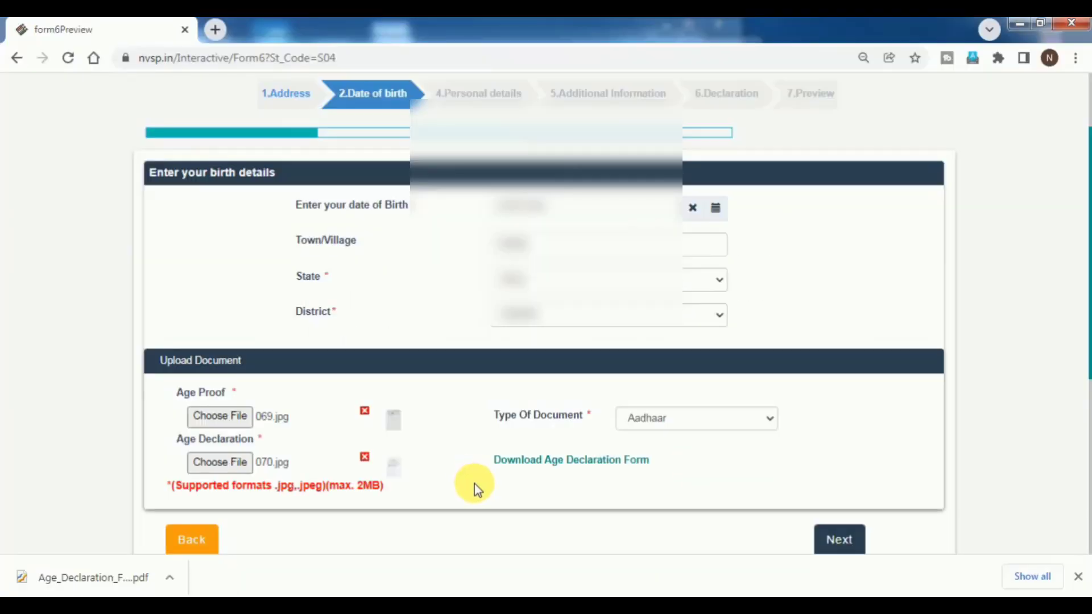
Step: Check the birth details and uploaded documents, and proceed to the personal details section
scroll(653, 521, up, 1)
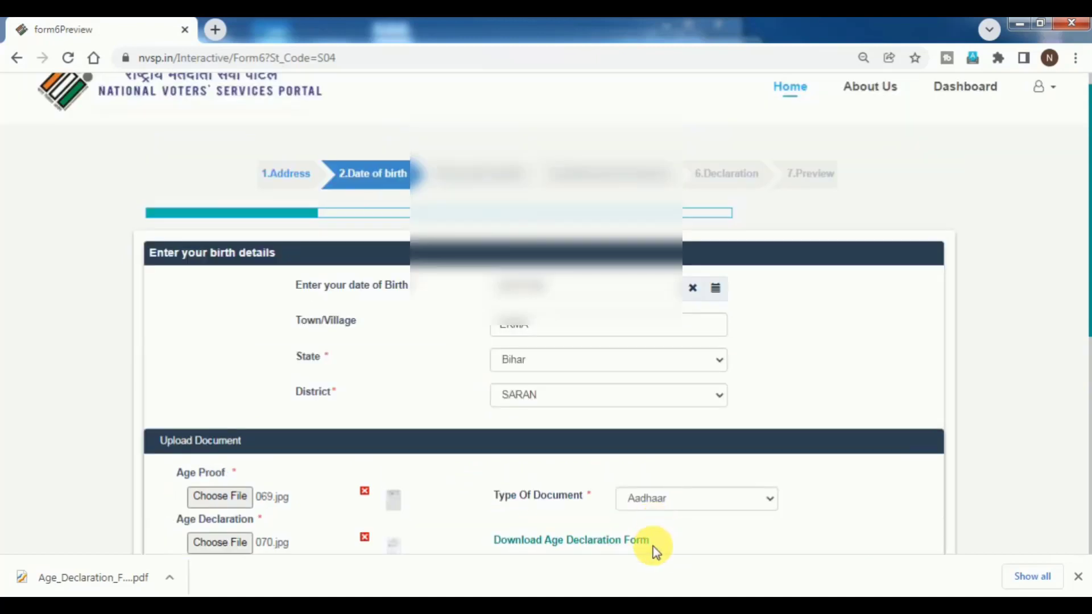
scroll(654, 551, down, 3)
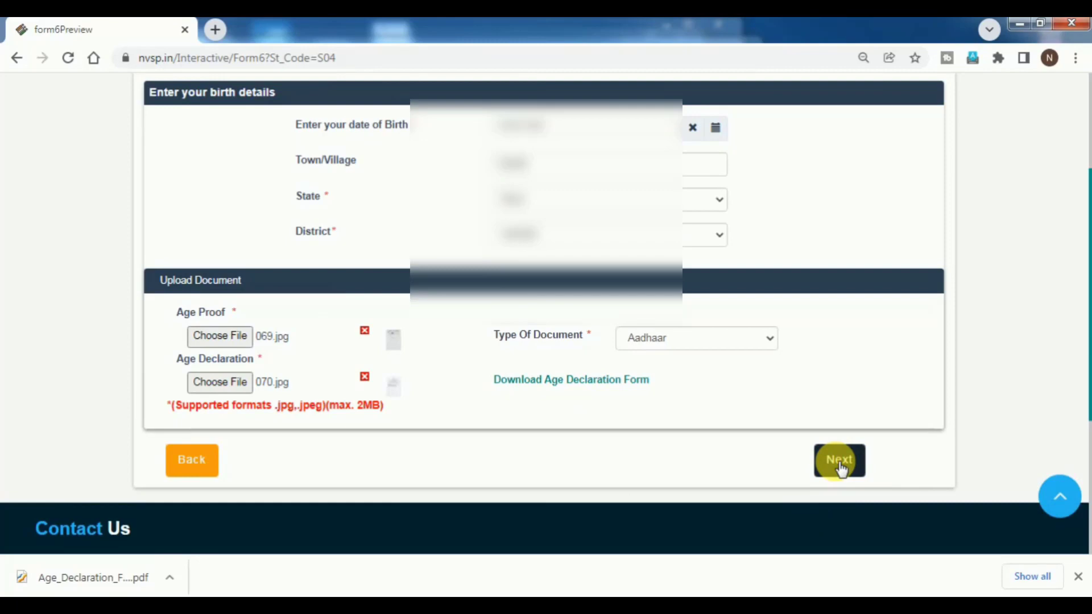
click(841, 470)
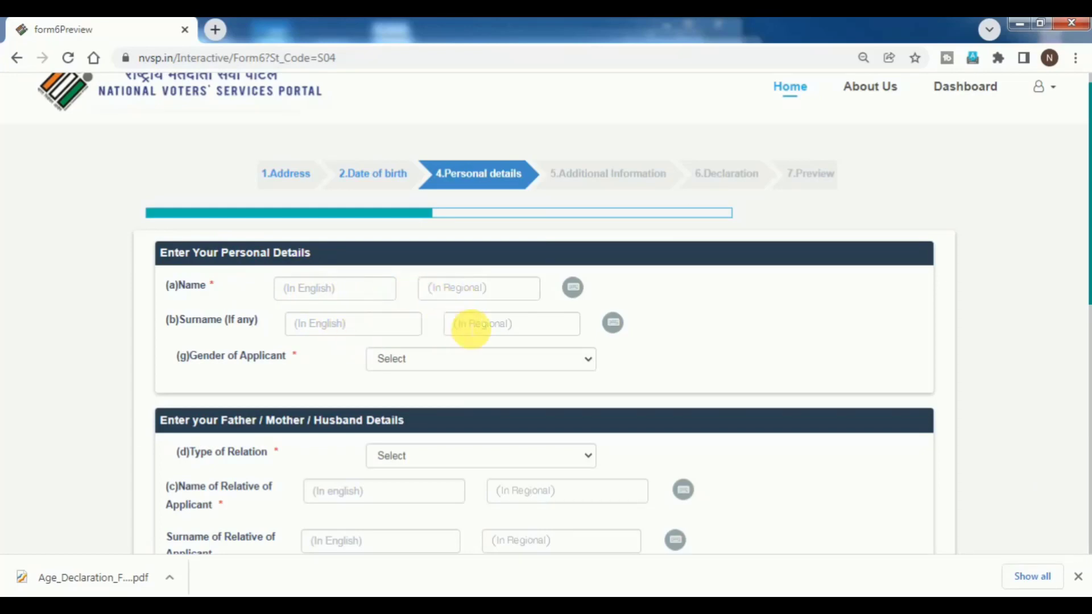
Step: Set the applicant's gender to Female and the type of relation to Husband
click(427, 361)
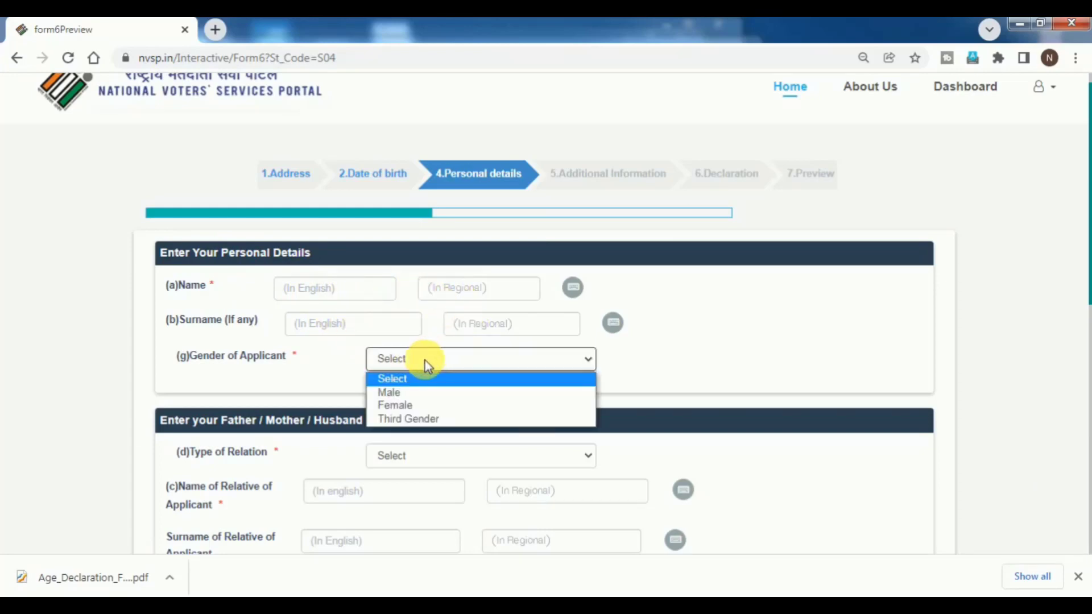
click(404, 405)
scroll(413, 398, down, 1)
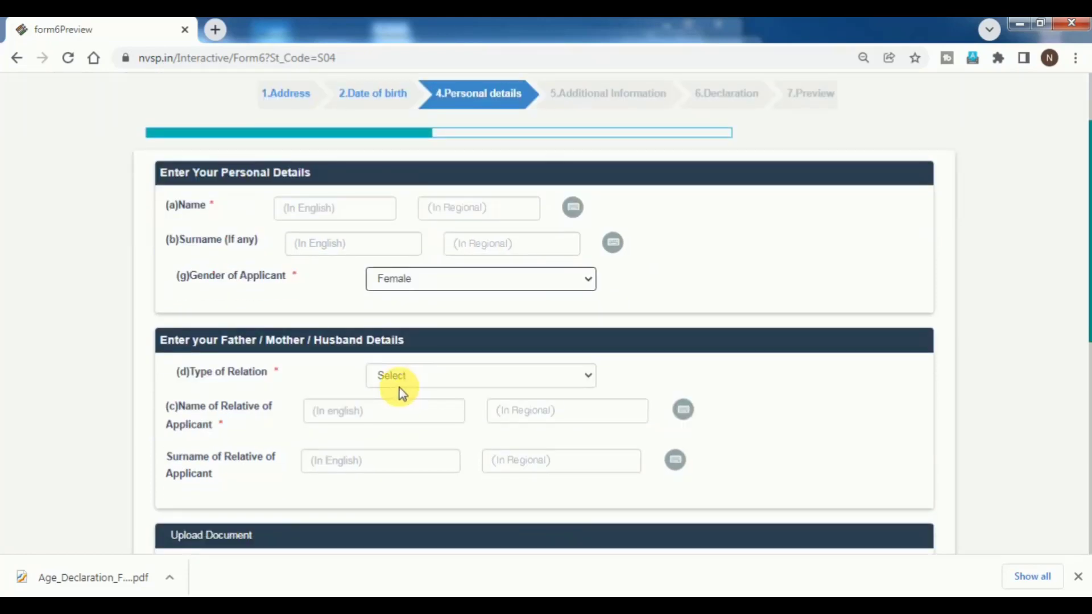
scroll(319, 358, down, 1)
click(430, 295)
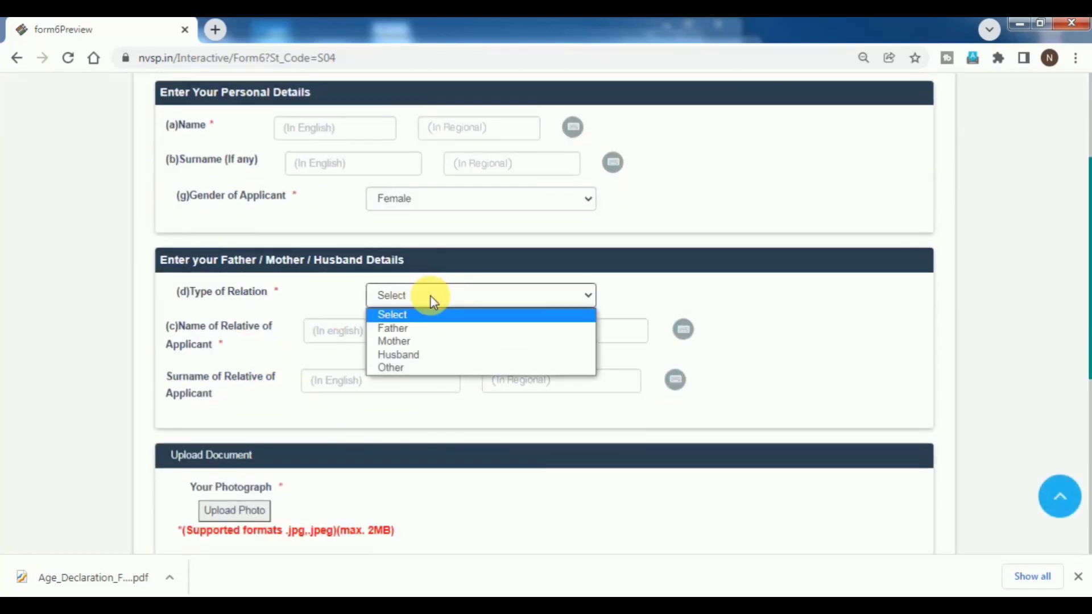
click(409, 353)
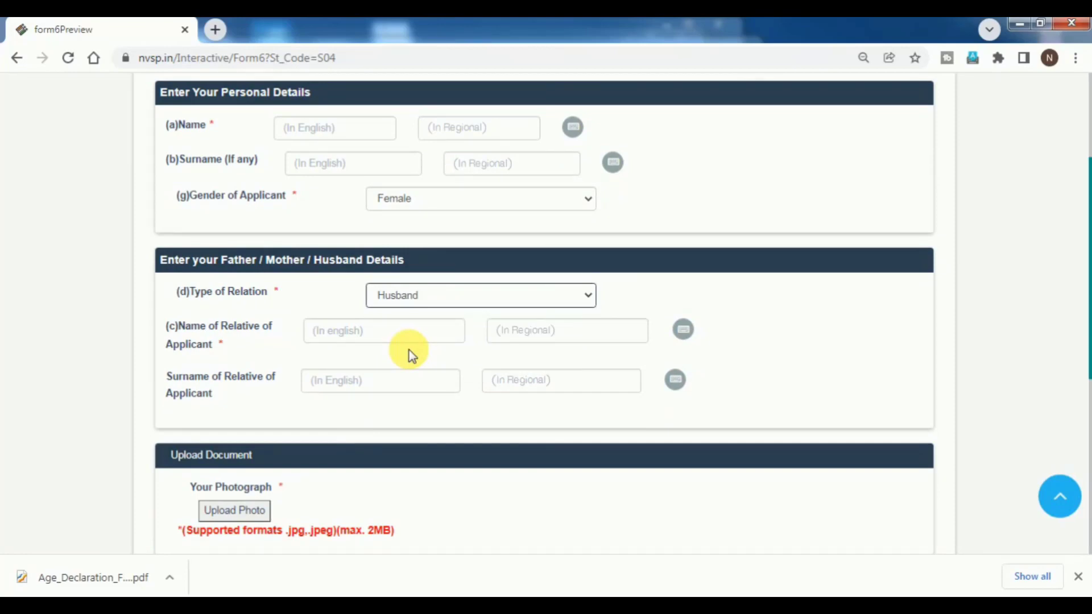
Step: Position the applicant's photograph in the crop frame, save it, and proceed to the additional information section
scroll(410, 350, down, 1)
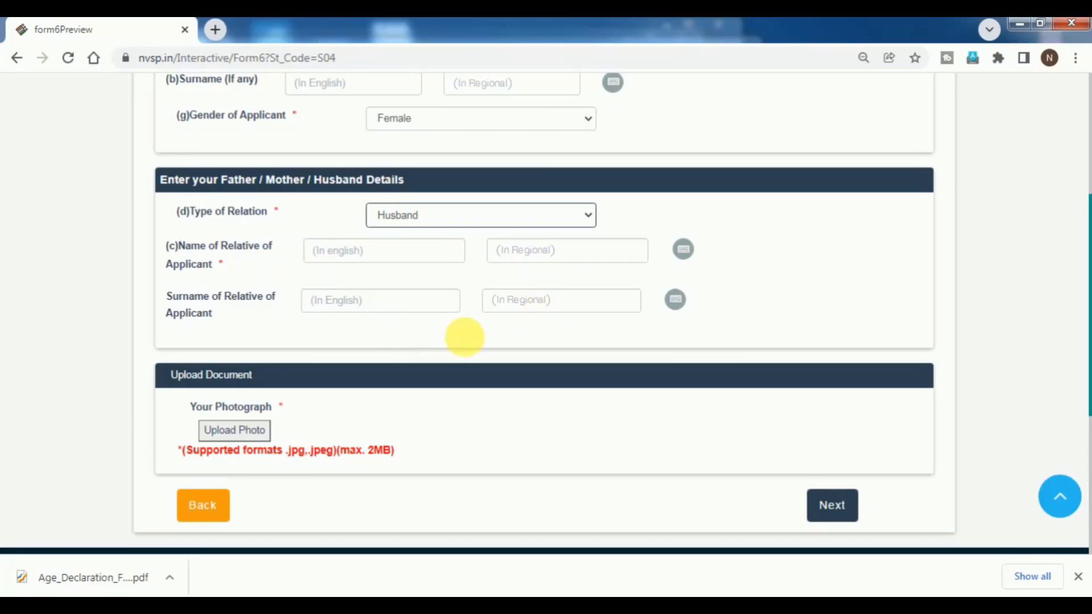
scroll(449, 341, down, 2)
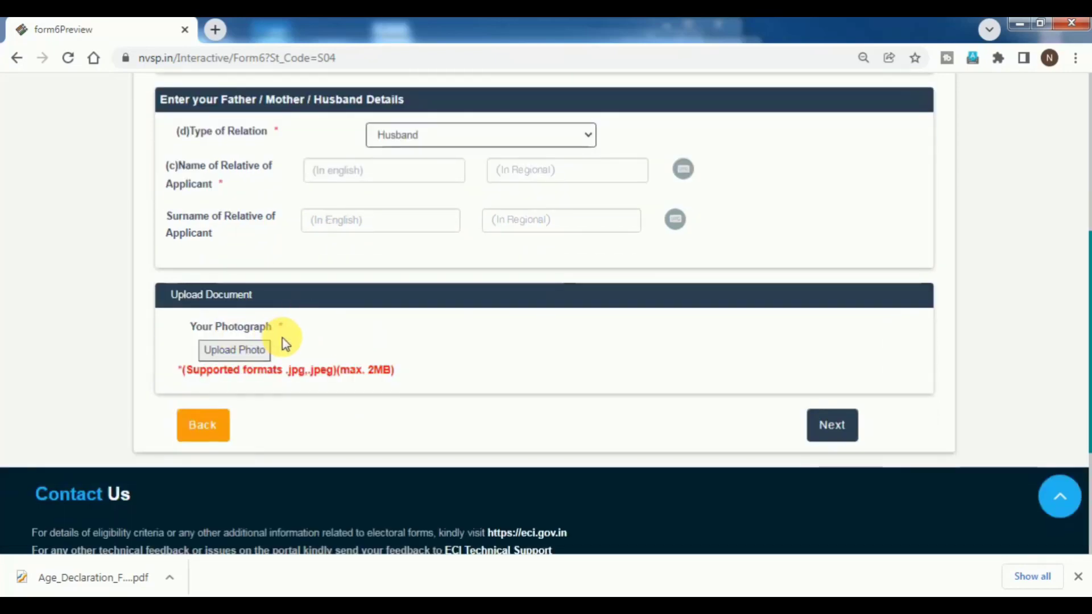
scroll(688, 439, up, 2)
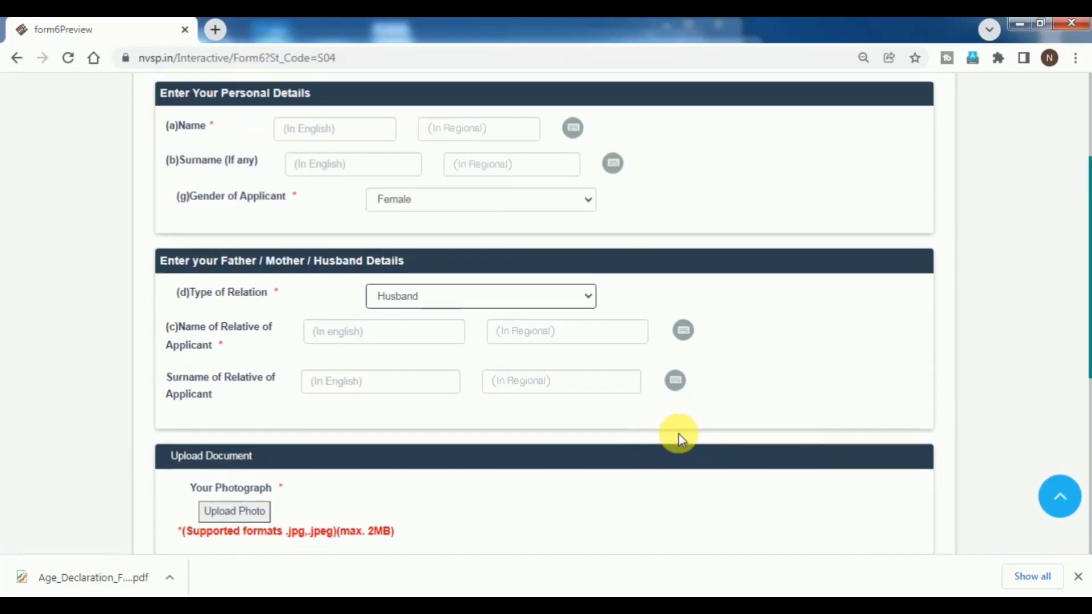
scroll(677, 434, up, 3)
scroll(591, 396, down, 2)
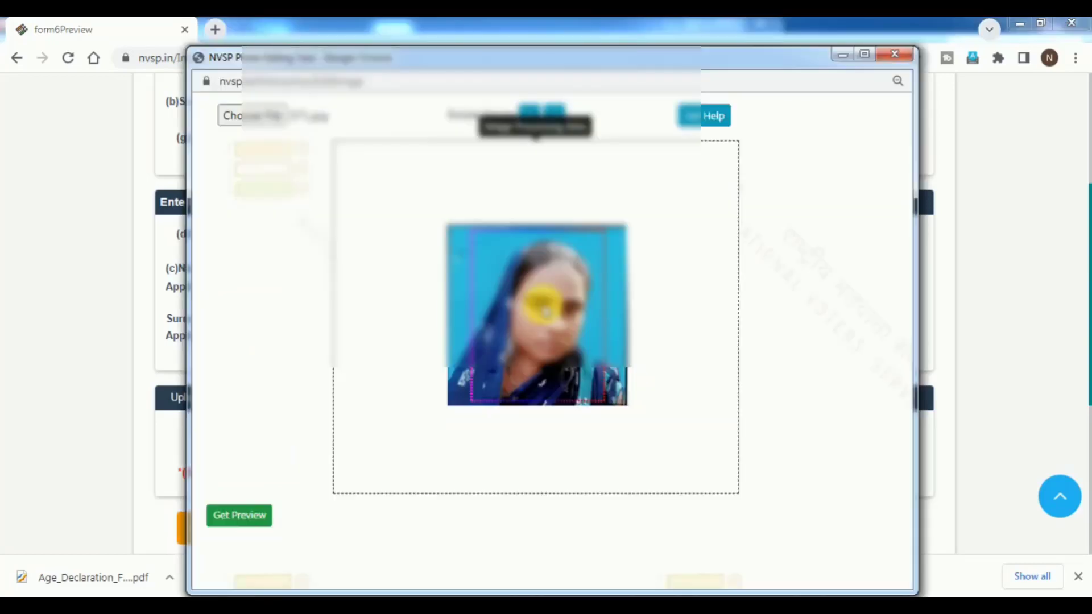
drag(545, 311, 541, 307)
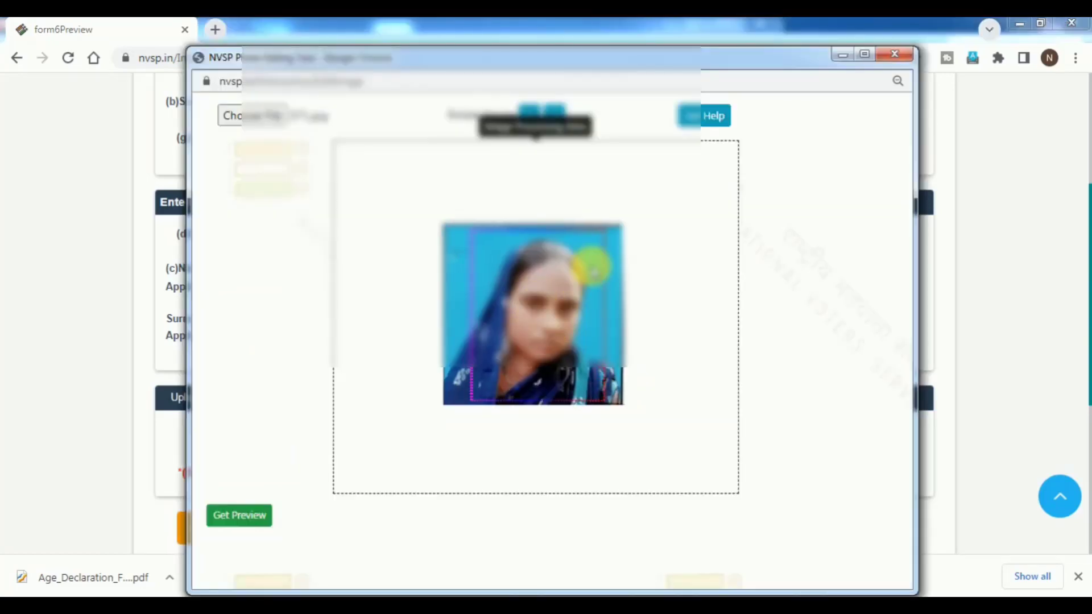
click(254, 518)
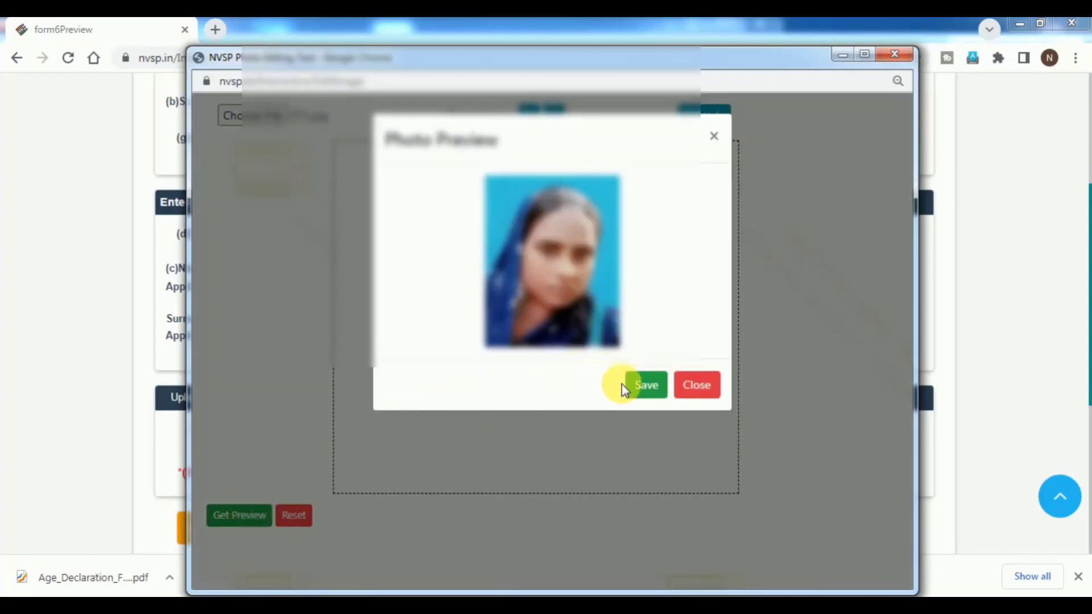
click(646, 387)
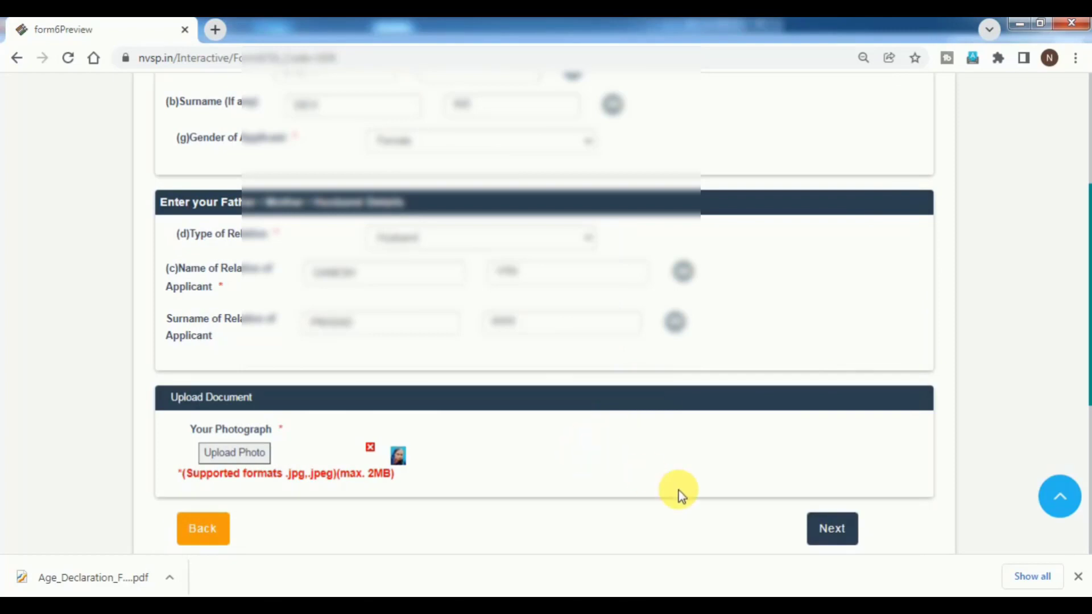
click(832, 528)
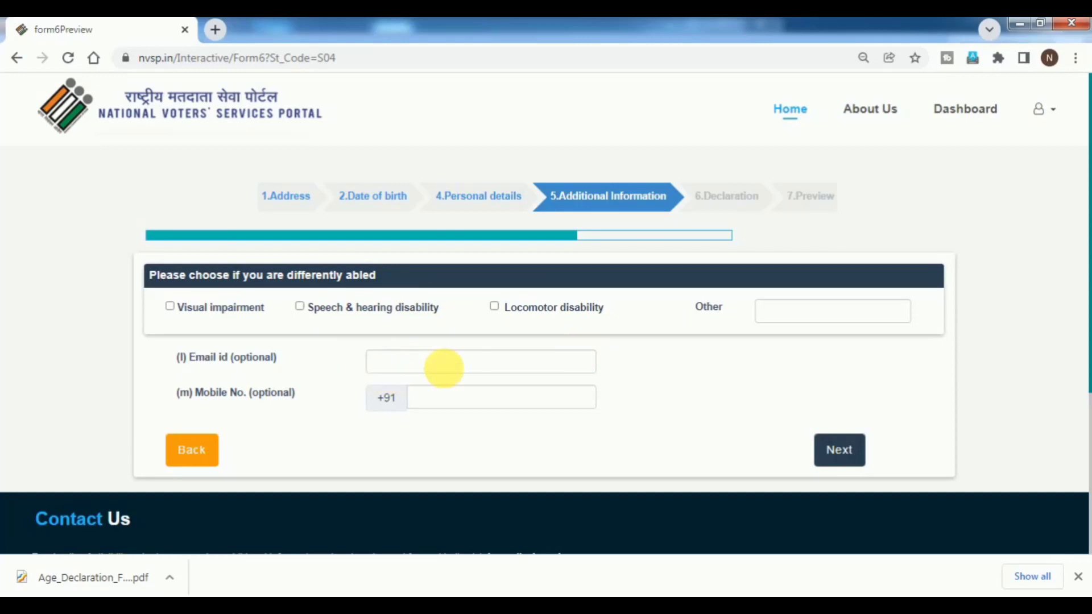
Step: Leave the optional email and mobile number empty and proceed to the declaration section
click(458, 405)
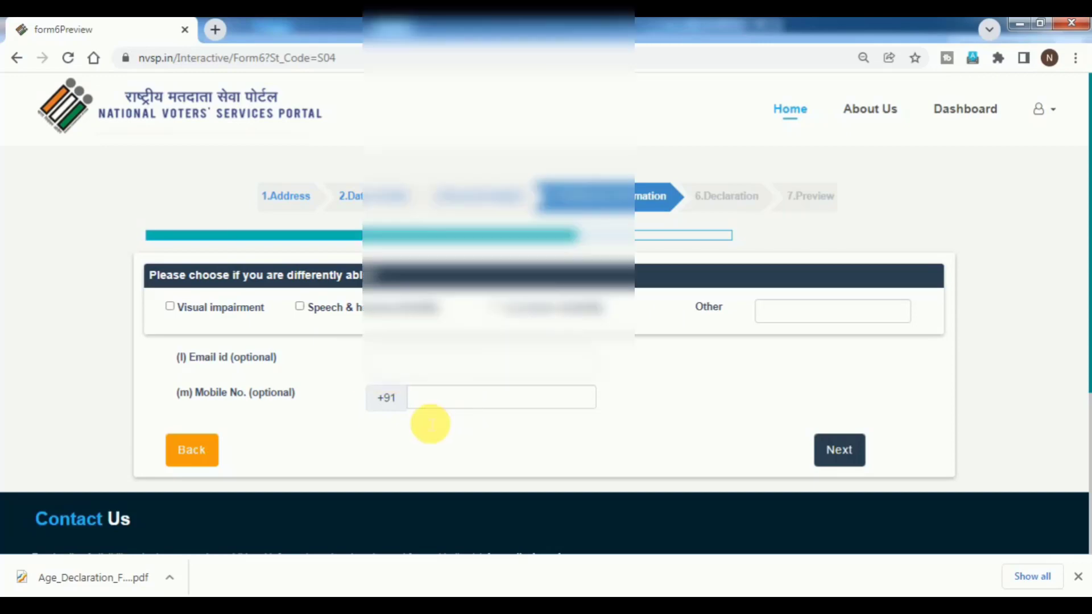
click(387, 431)
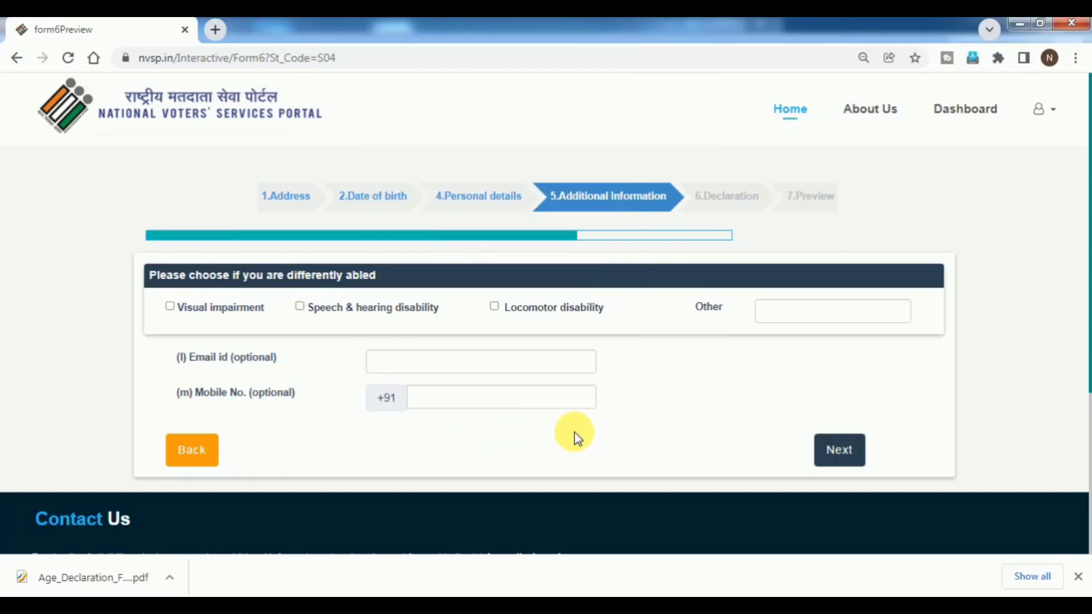
click(852, 458)
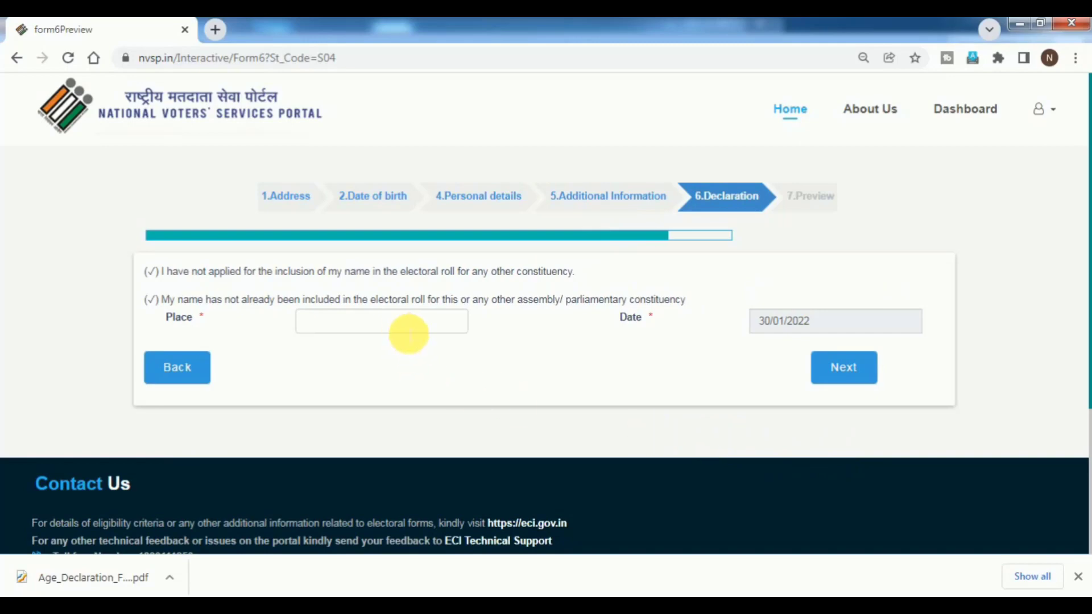
Step: Fill in the place in the declaration and proceed to the application preview
click(400, 328)
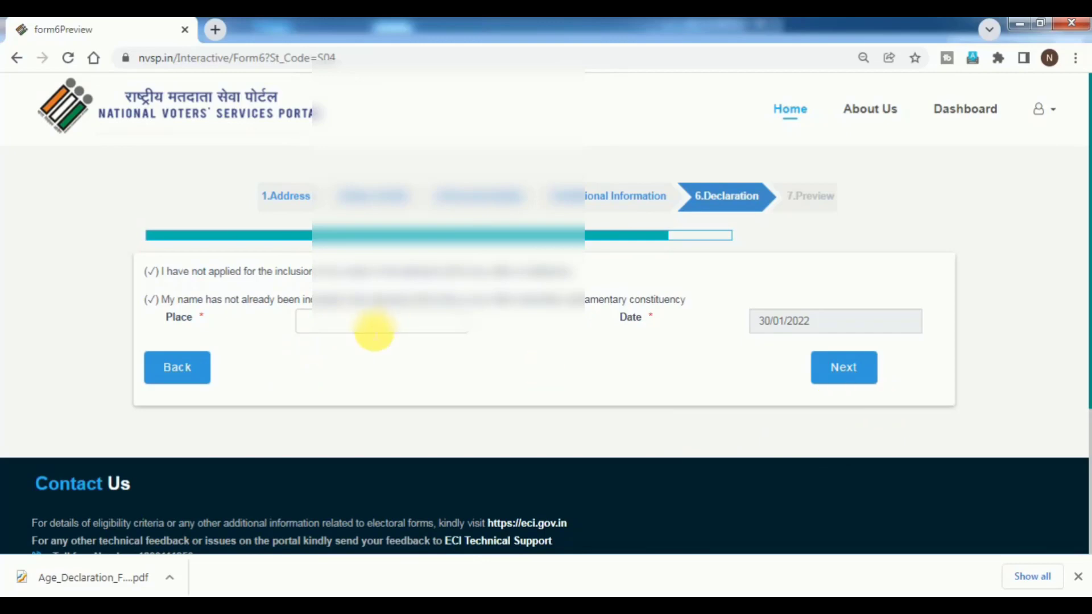
click(370, 329)
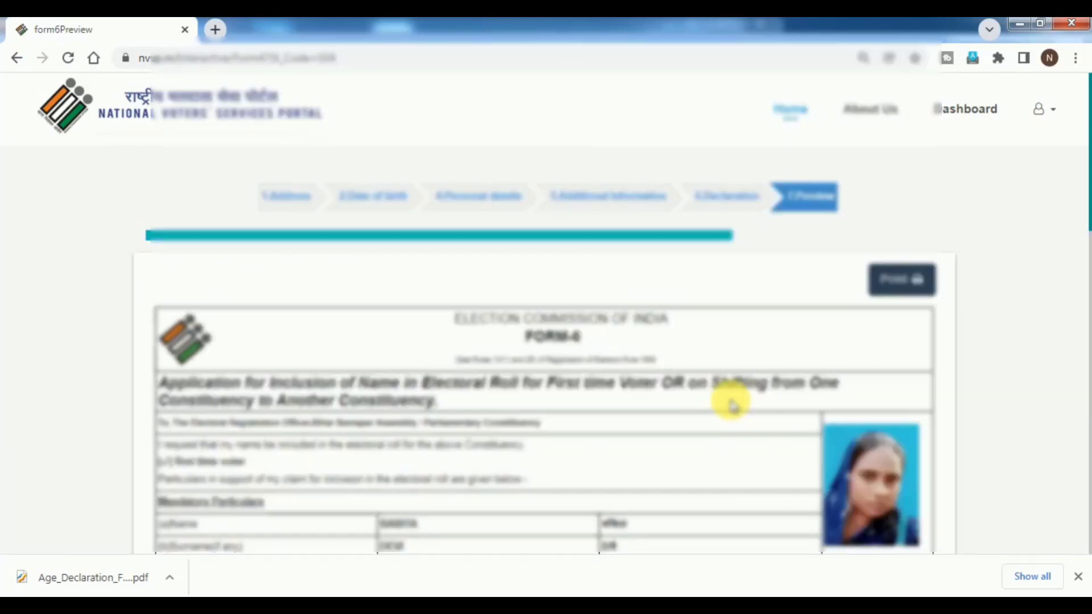
Step: Review the filled-in Form 6 preview down to the declaration and submit the application
scroll(1028, 374, down, 2)
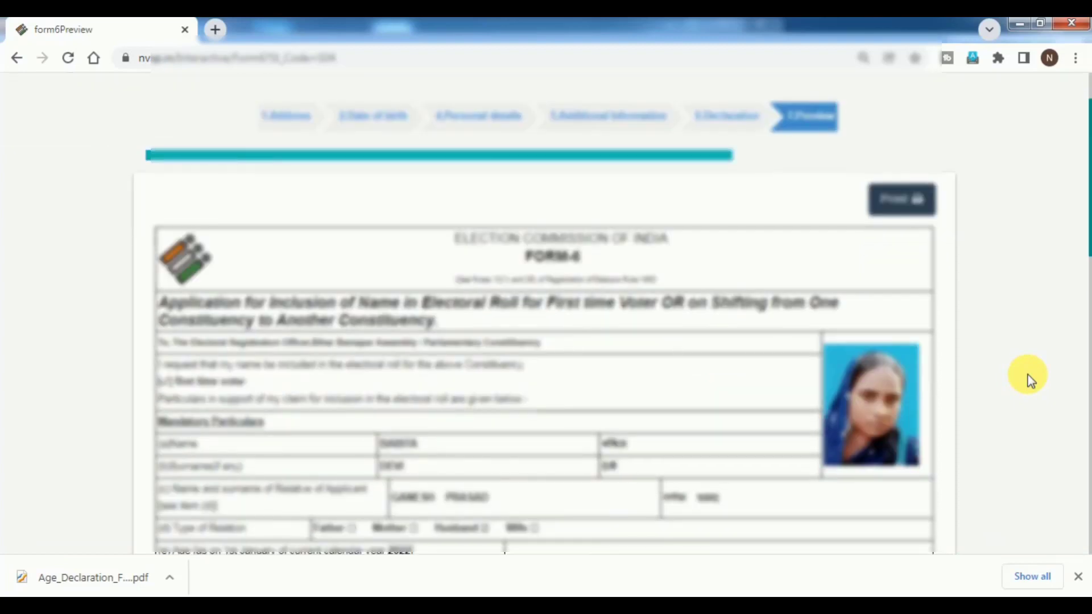
scroll(1028, 375, down, 2)
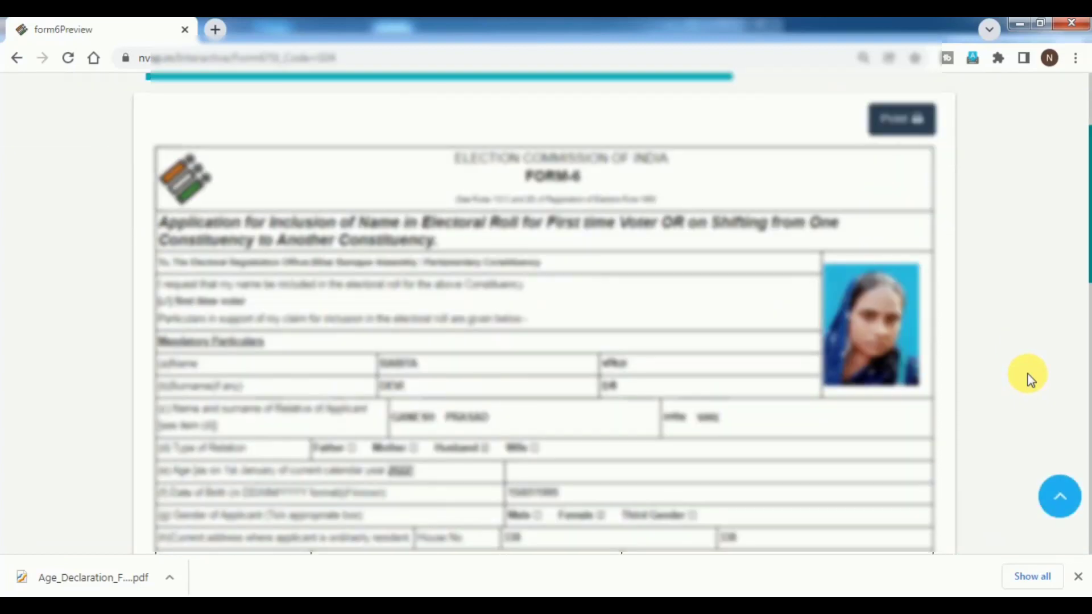
scroll(1028, 374, down, 2)
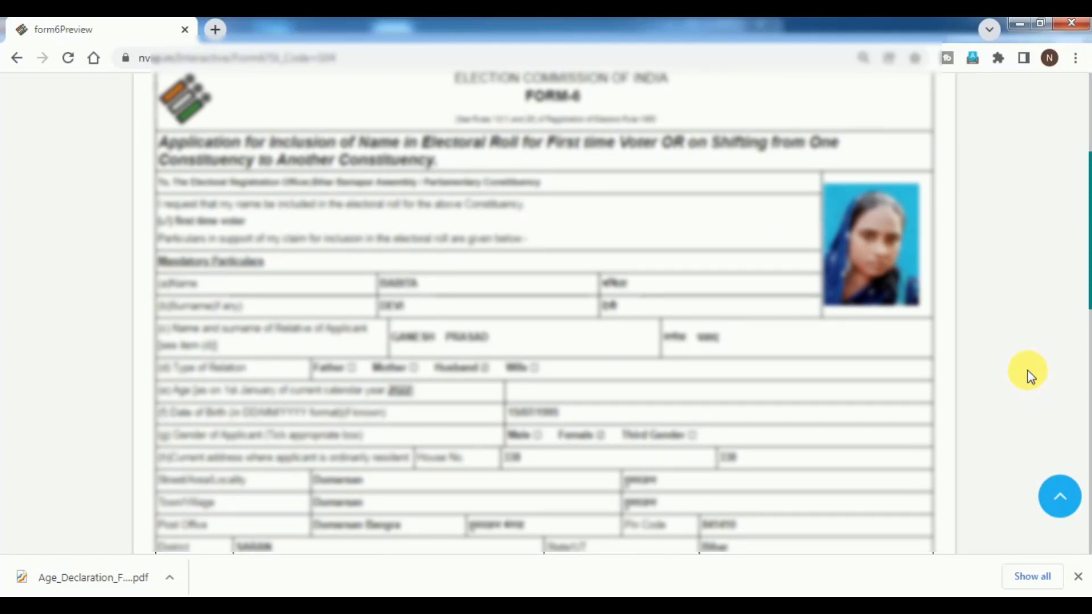
scroll(1024, 371, down, 12)
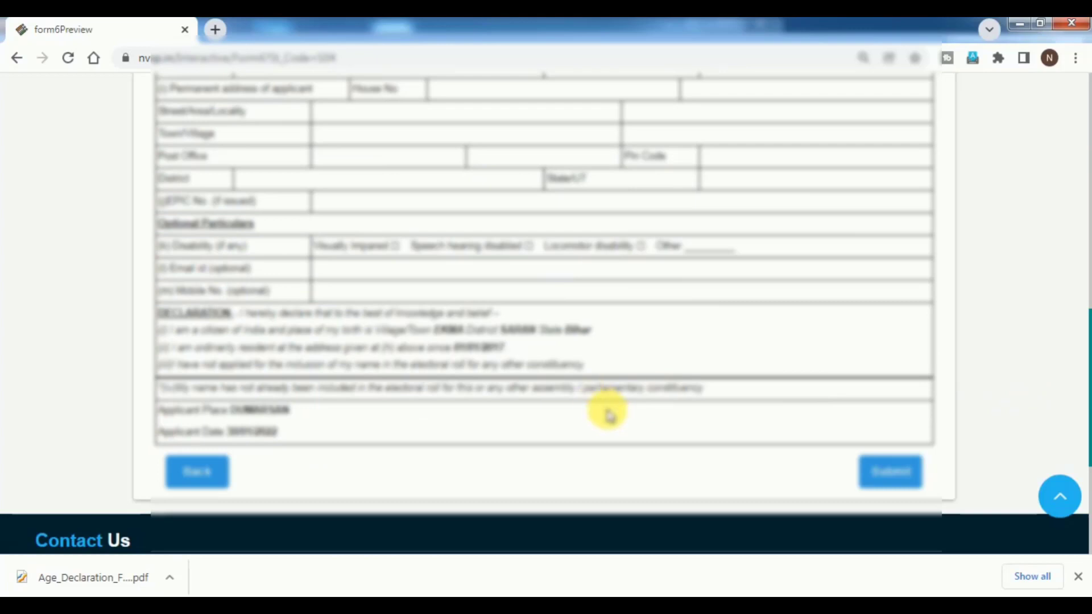
click(900, 480)
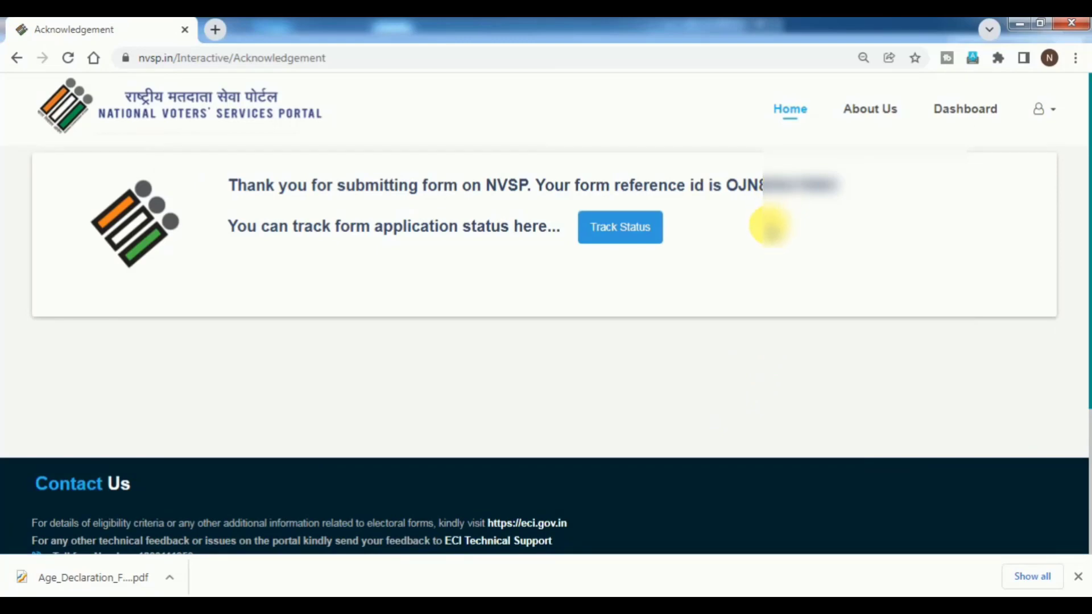
Step: Open and cancel printing of the acknowledgement page, and copy the form reference id from it
key(ctrl+p)
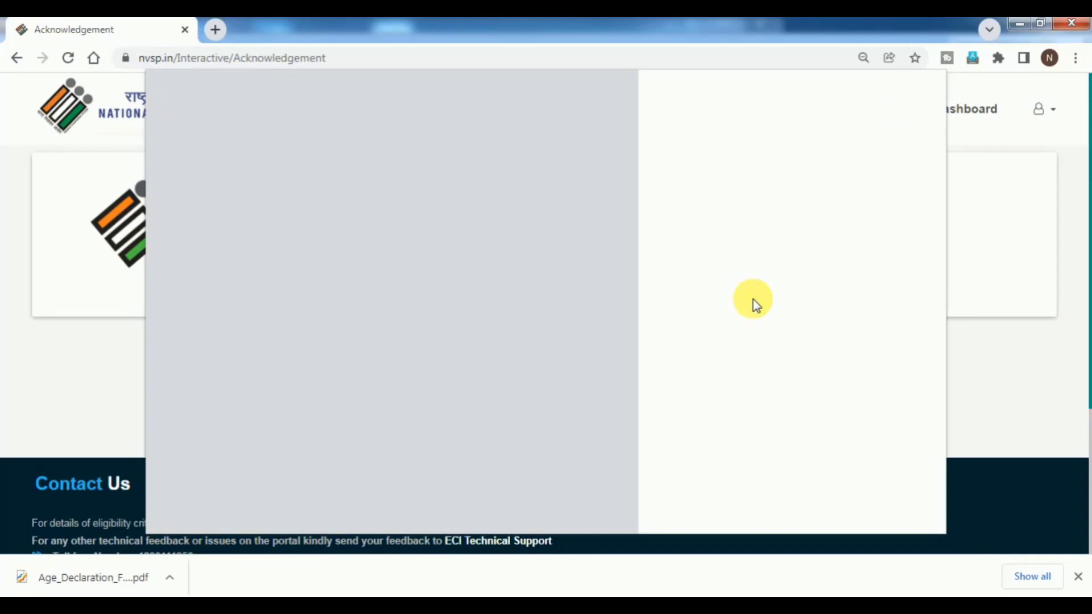
key(Escape)
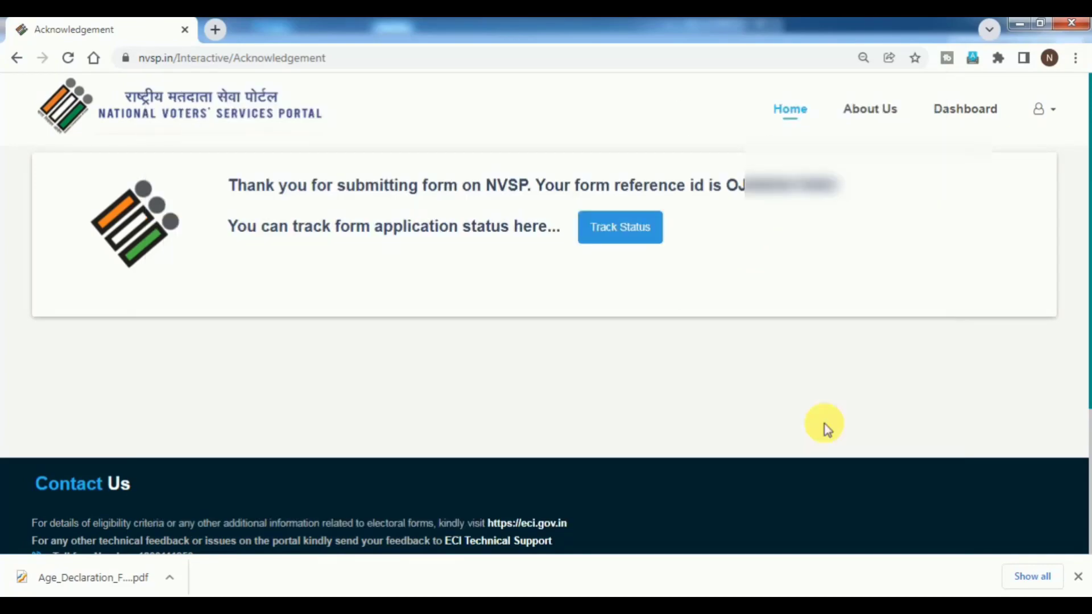
drag(836, 186, 731, 185)
right_click(735, 187)
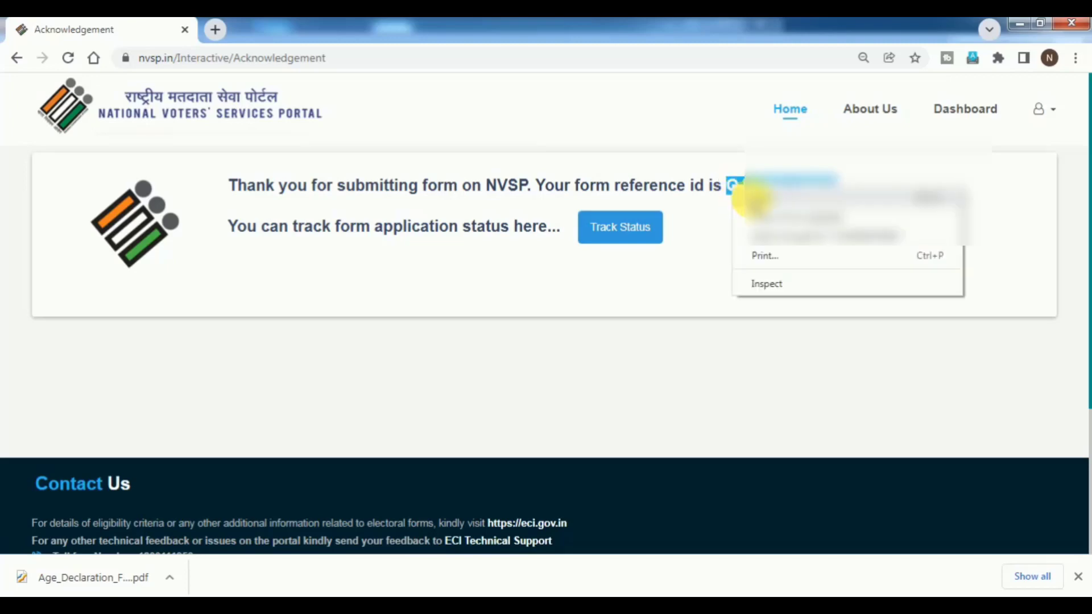
click(758, 200)
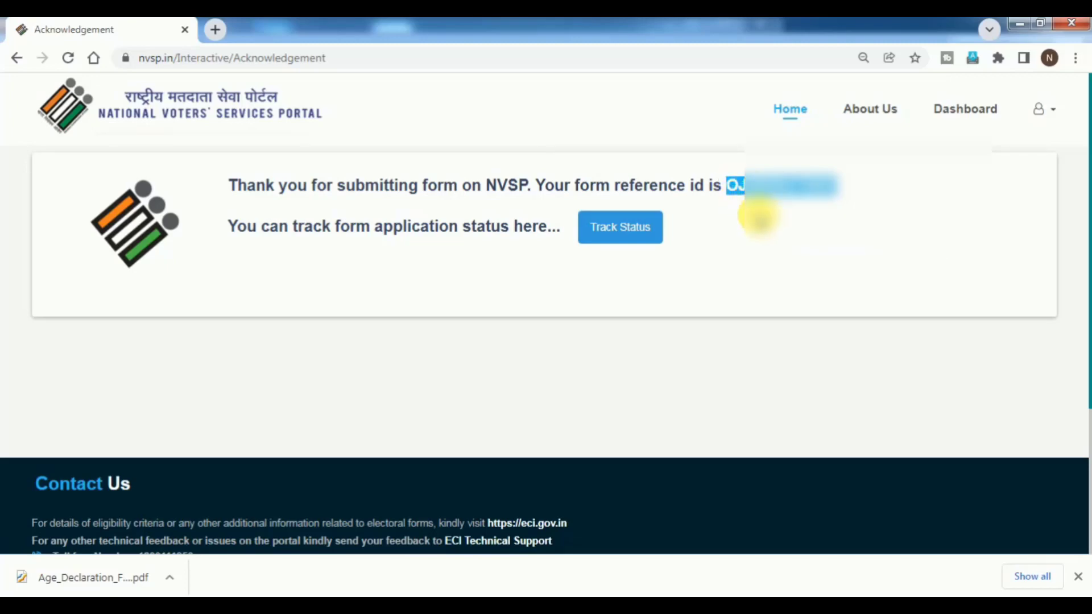
Step: Open the online application status page, paste the copied reference id, and track the submitted form's status
click(622, 229)
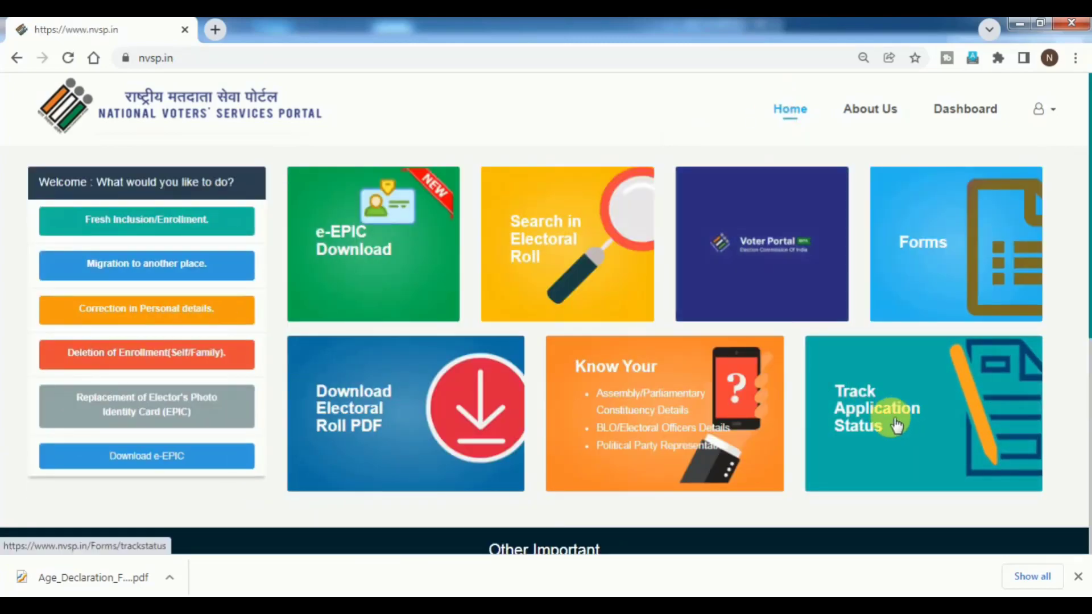
click(897, 425)
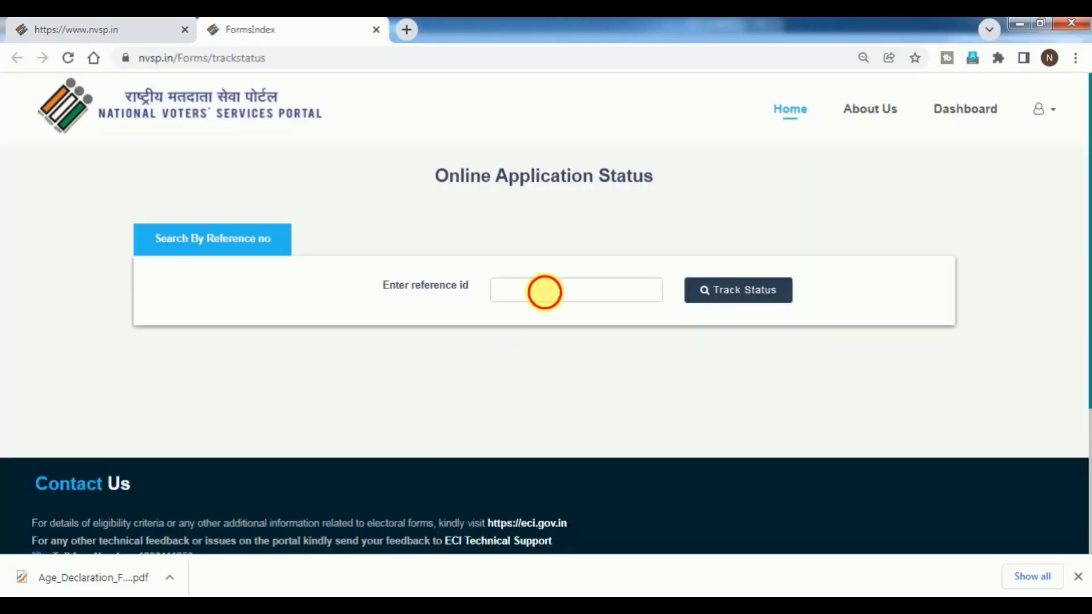
click(543, 290)
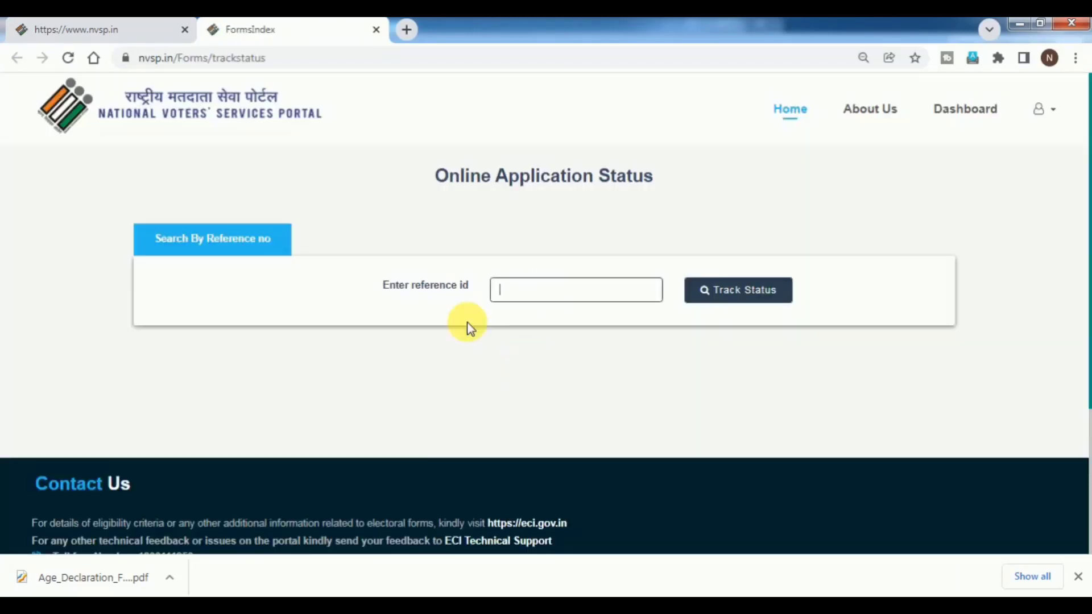
key(ctrl+v)
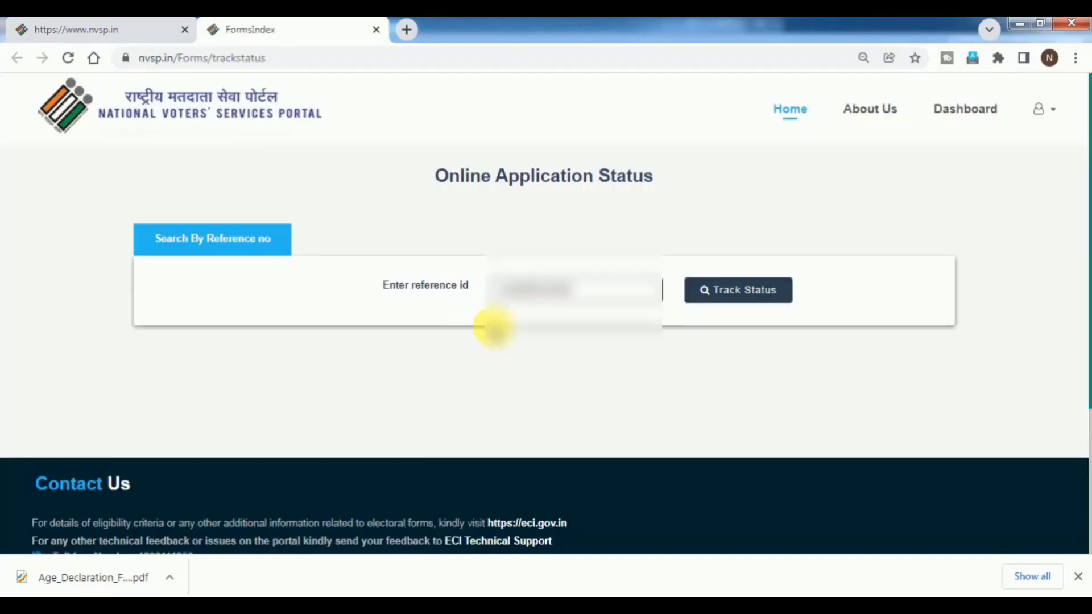
click(735, 293)
scroll(696, 353, down, 3)
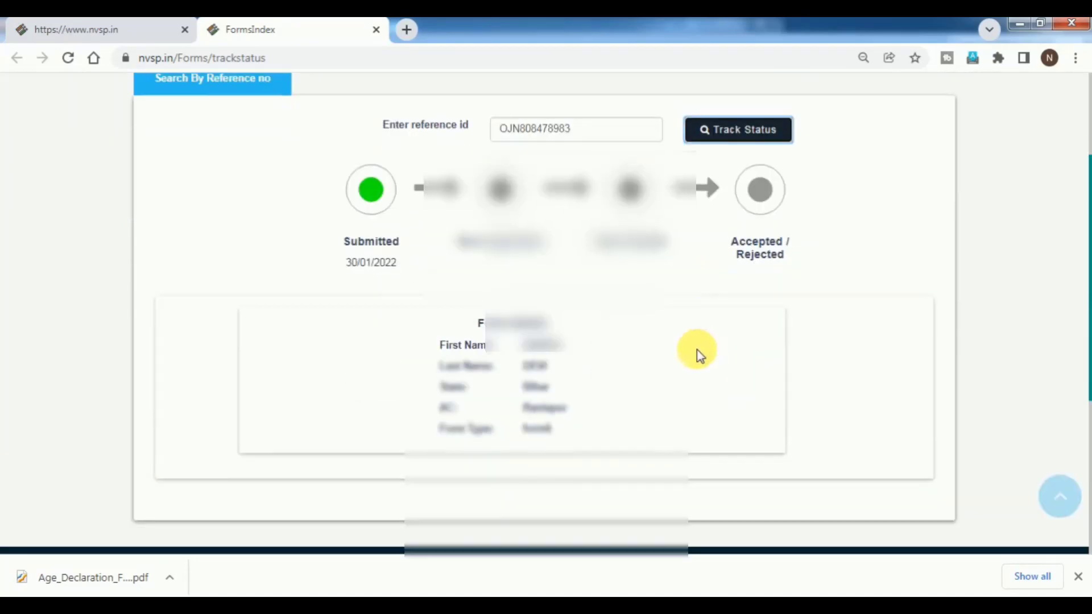
scroll(698, 354, up, 2)
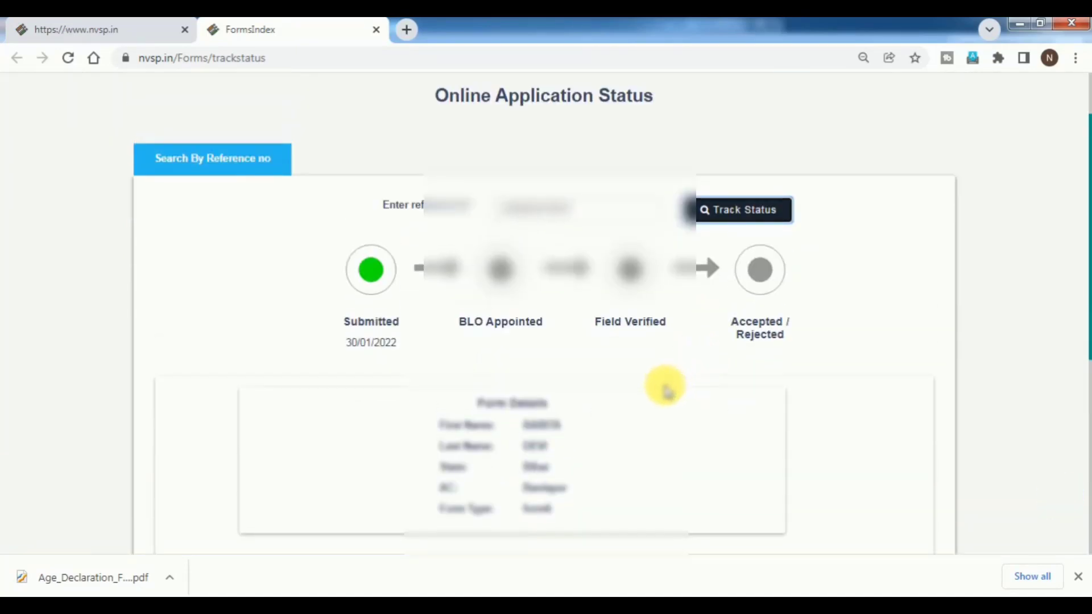